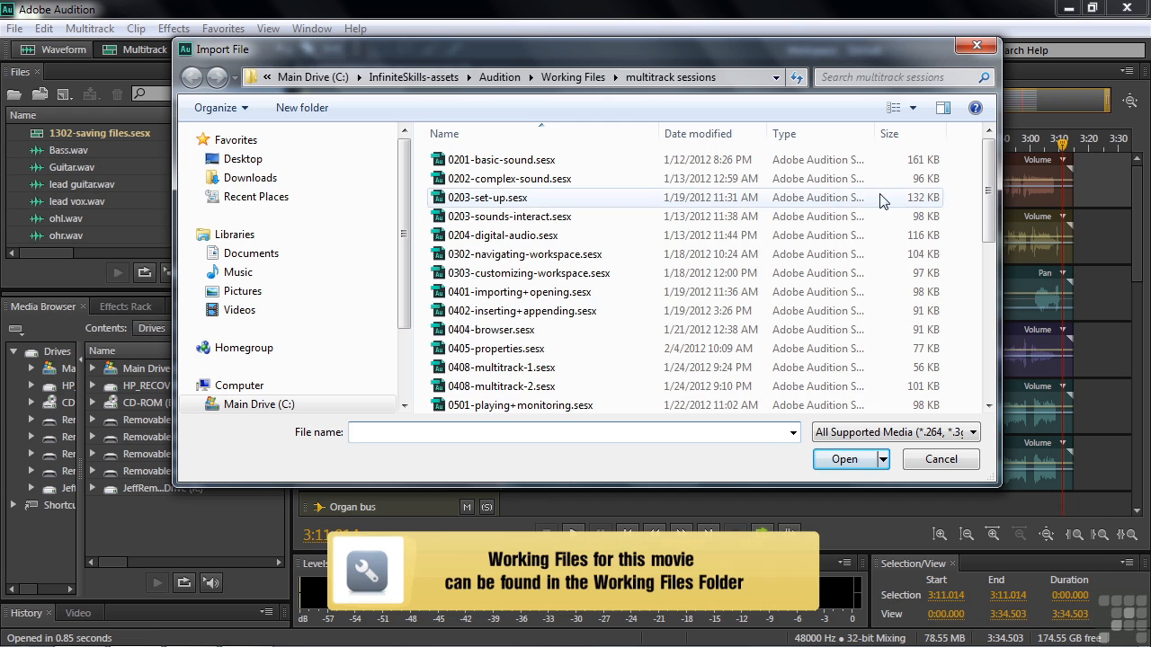
- Browse the multitrack session files, dismiss the import, and look through the open session's tracks down to the Master track
{"action": "left_click_drag", "start_coordinate": [988, 218], "coordinate": [1001, 418]}
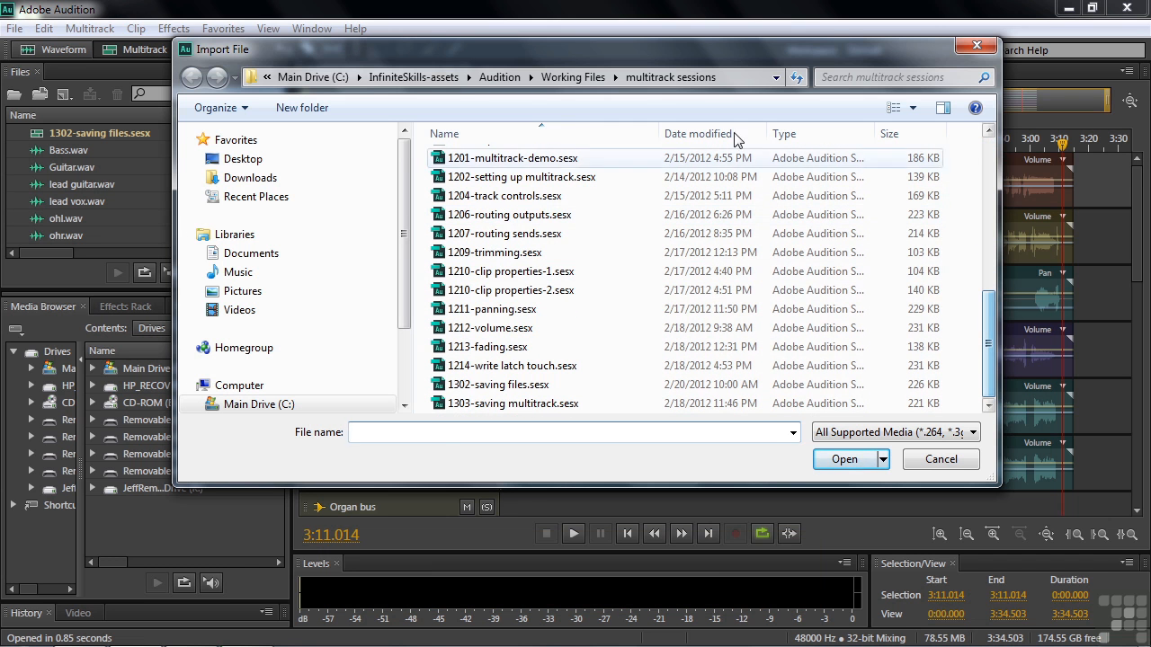
{"action": "left_click", "coordinate": [943, 463]}
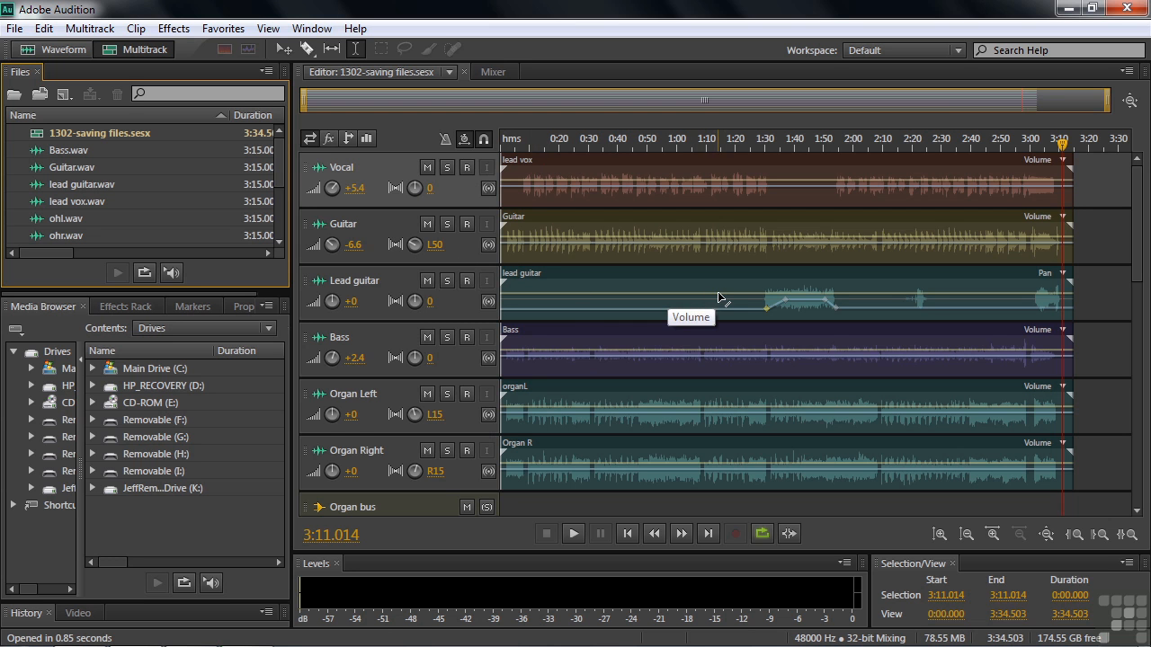
{"action": "scroll", "coordinate": [1141, 255], "scroll_direction": "down", "scroll_amount": 1}
{"action": "left_click_drag", "start_coordinate": [1140, 255], "coordinate": [1138, 455]}
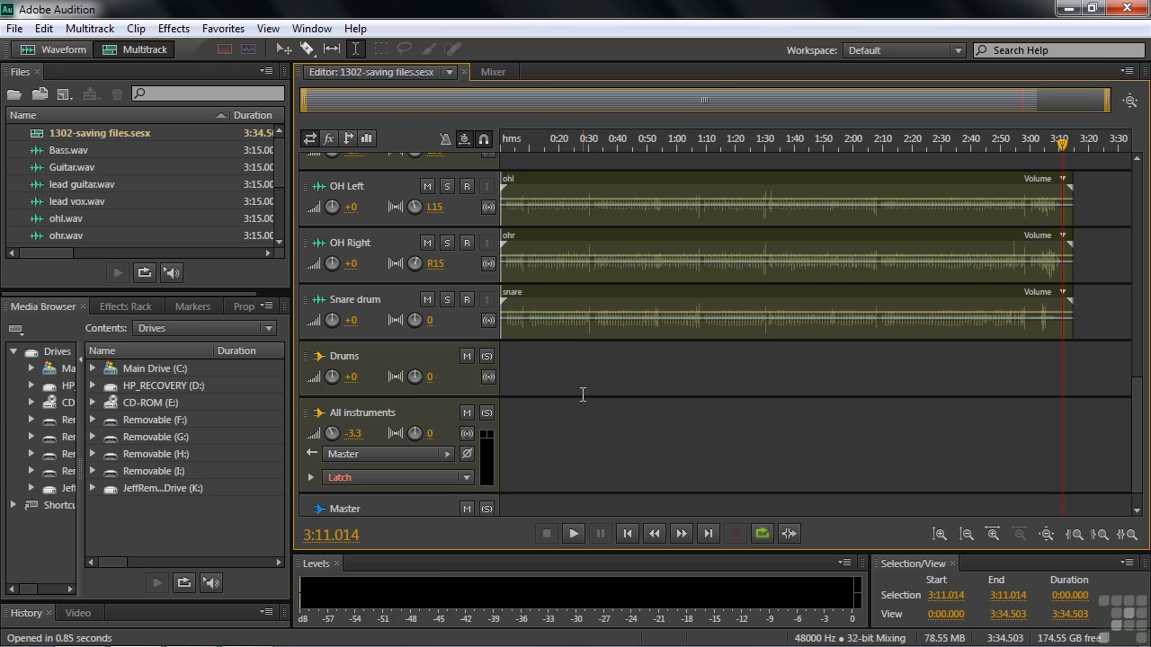
{"action": "left_click_drag", "start_coordinate": [1140, 456], "coordinate": [1142, 217]}
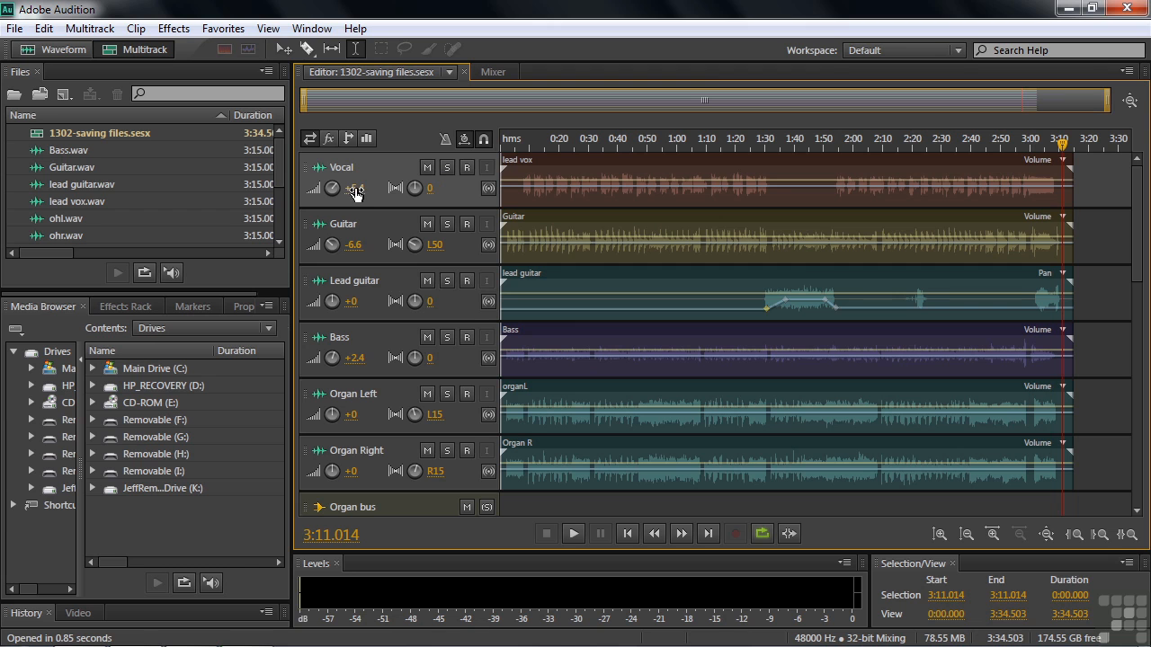
- Raise the Vocal track's volume to +9.9 and bring up the 1302-saving files.sesx session from the file list
{"action": "left_click_drag", "start_coordinate": [356, 196], "coordinate": [369, 187]}
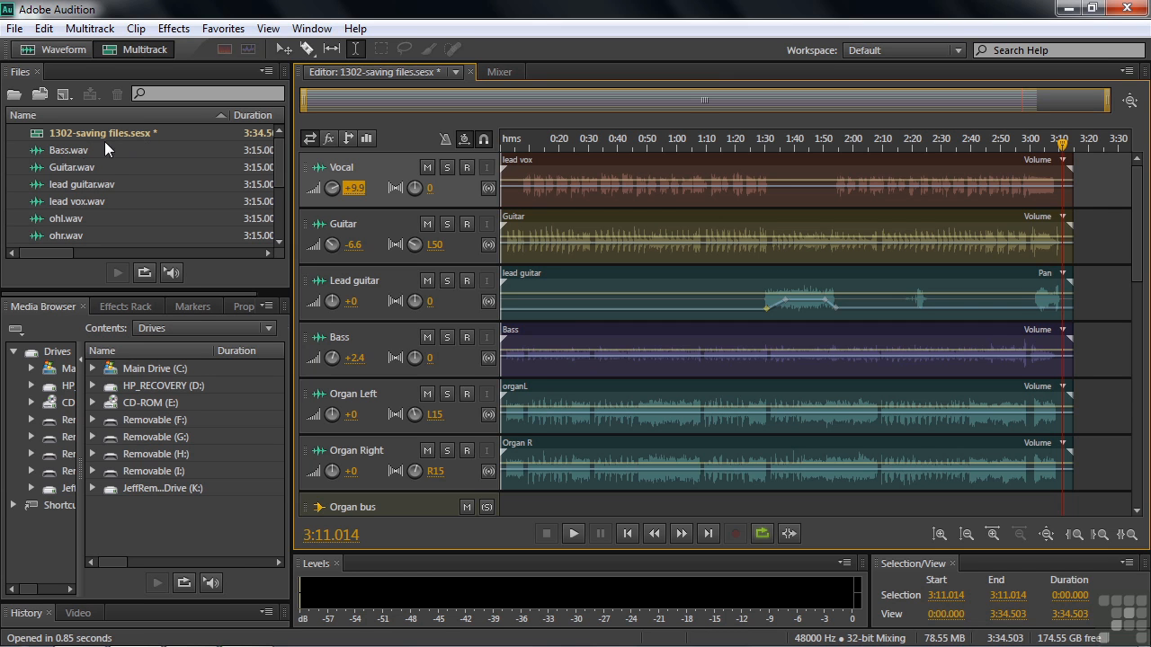
{"action": "left_click", "coordinate": [60, 153]}
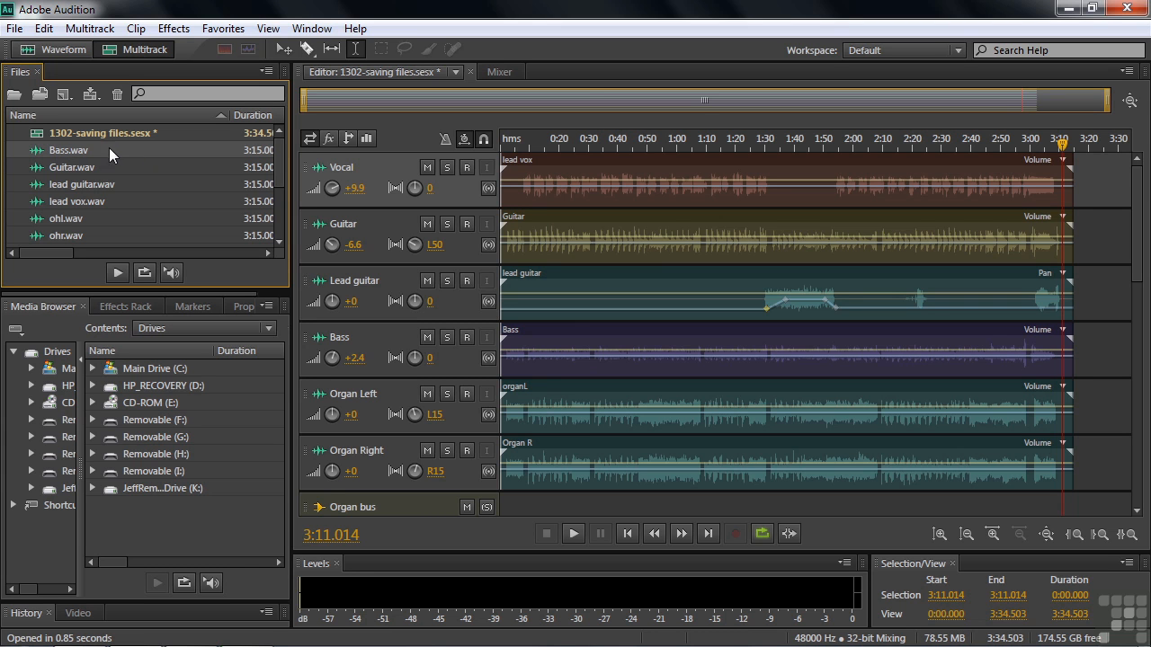
{"action": "double_click", "coordinate": [39, 135]}
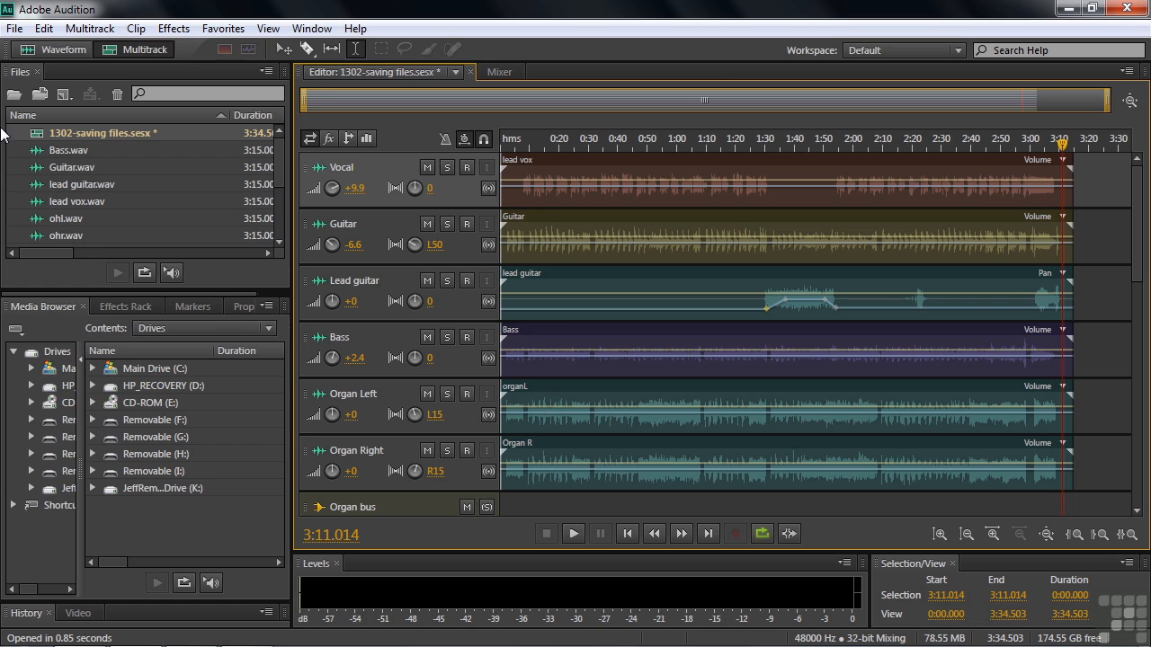
{"action": "left_click", "coordinate": [15, 28]}
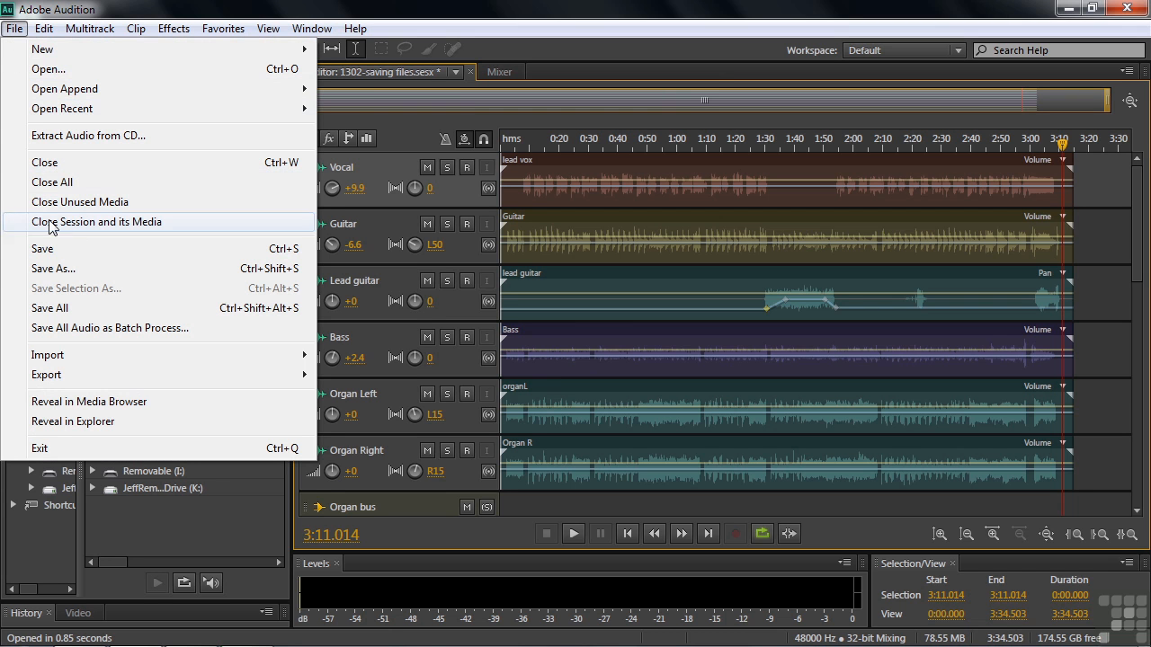
{"action": "left_click", "coordinate": [87, 268]}
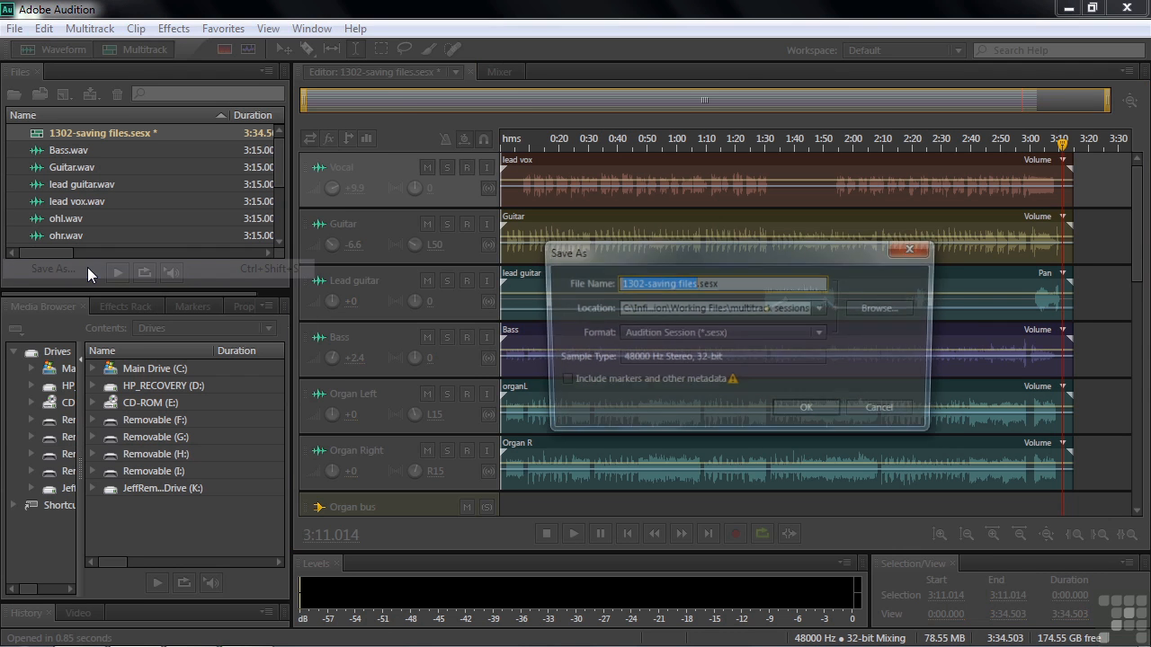
{"action": "left_click_drag", "start_coordinate": [649, 252], "coordinate": [601, 181]}
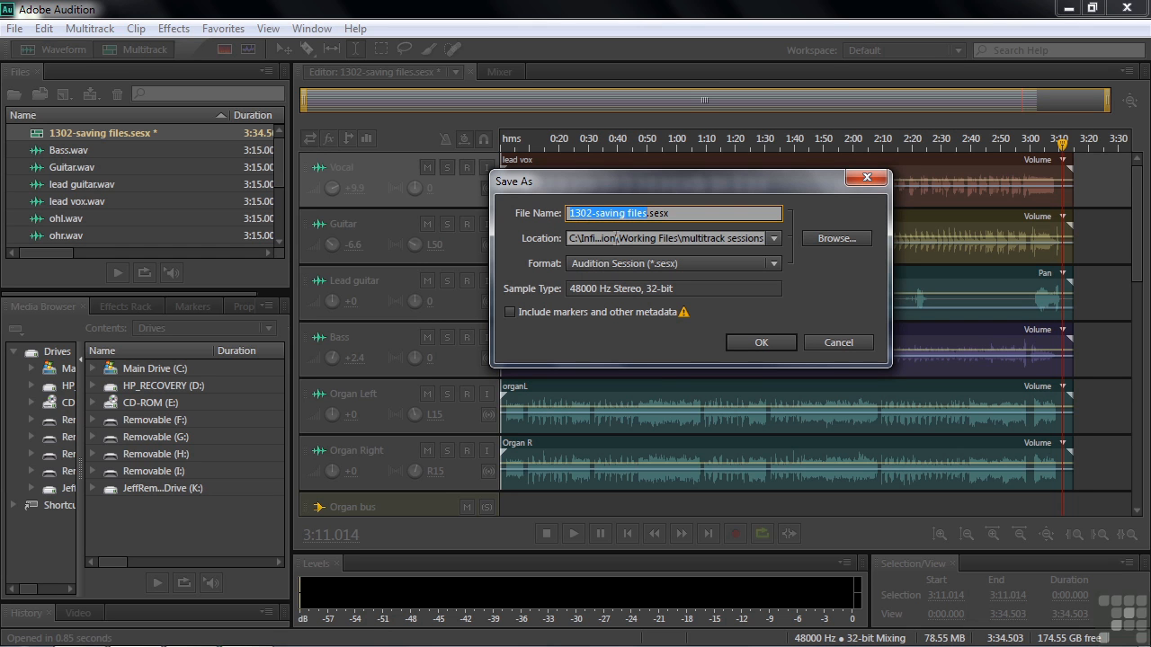
{"action": "left_click", "coordinate": [770, 270]}
{"action": "left_click", "coordinate": [655, 285]}
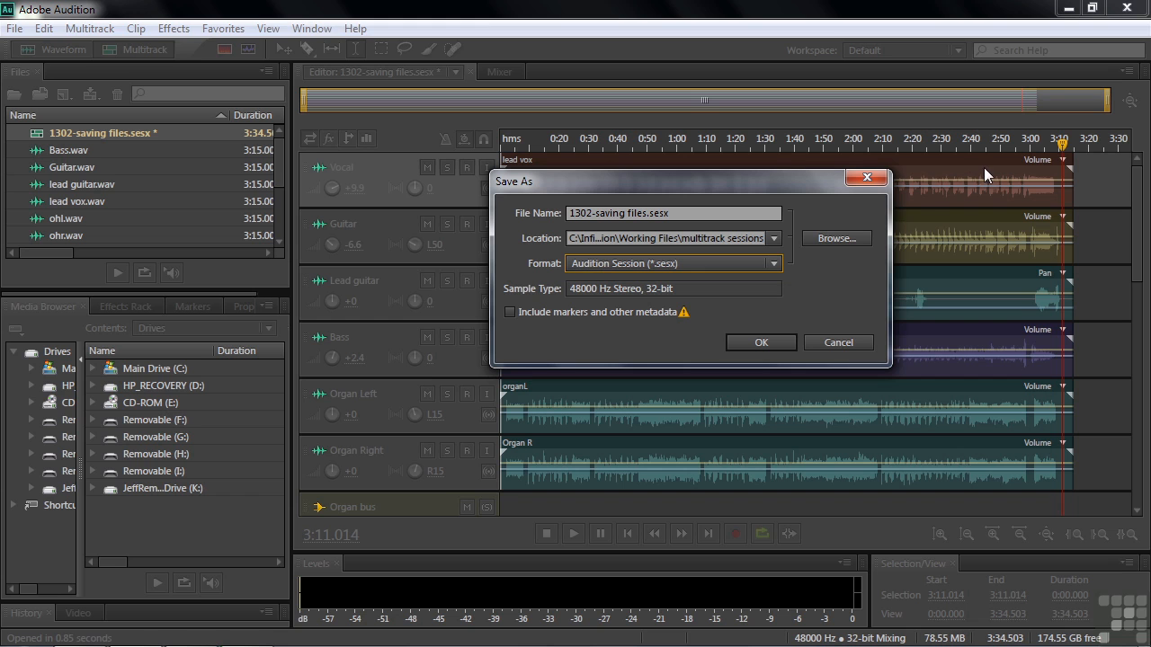
{"action": "left_click", "coordinate": [510, 312]}
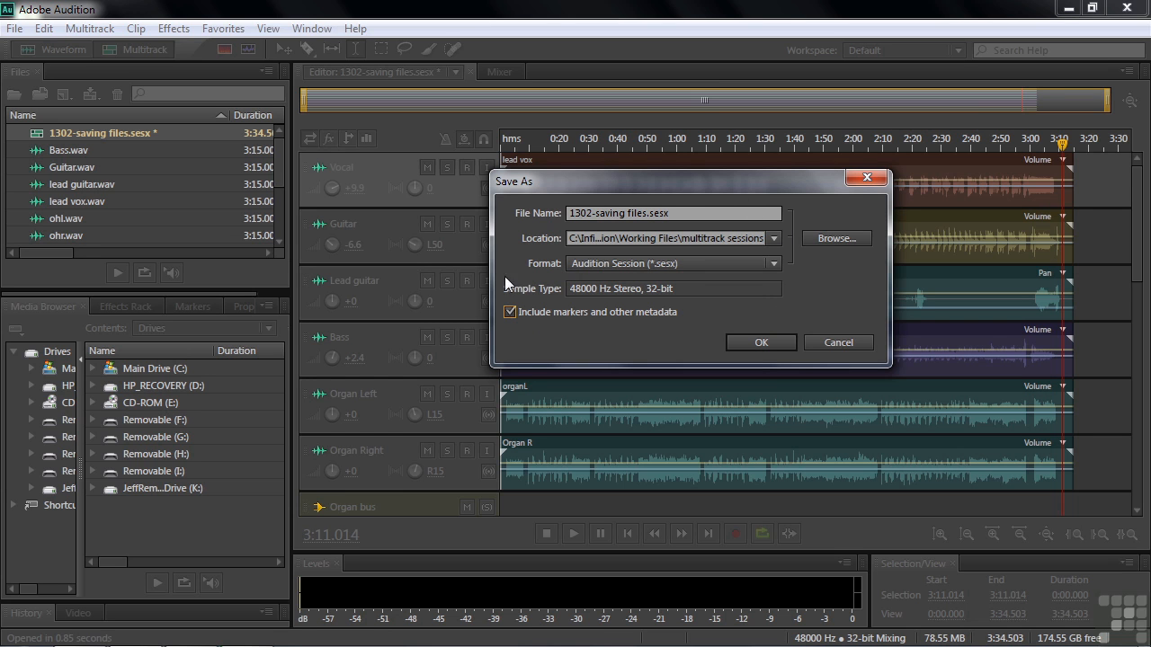
{"action": "left_click", "coordinate": [835, 342]}
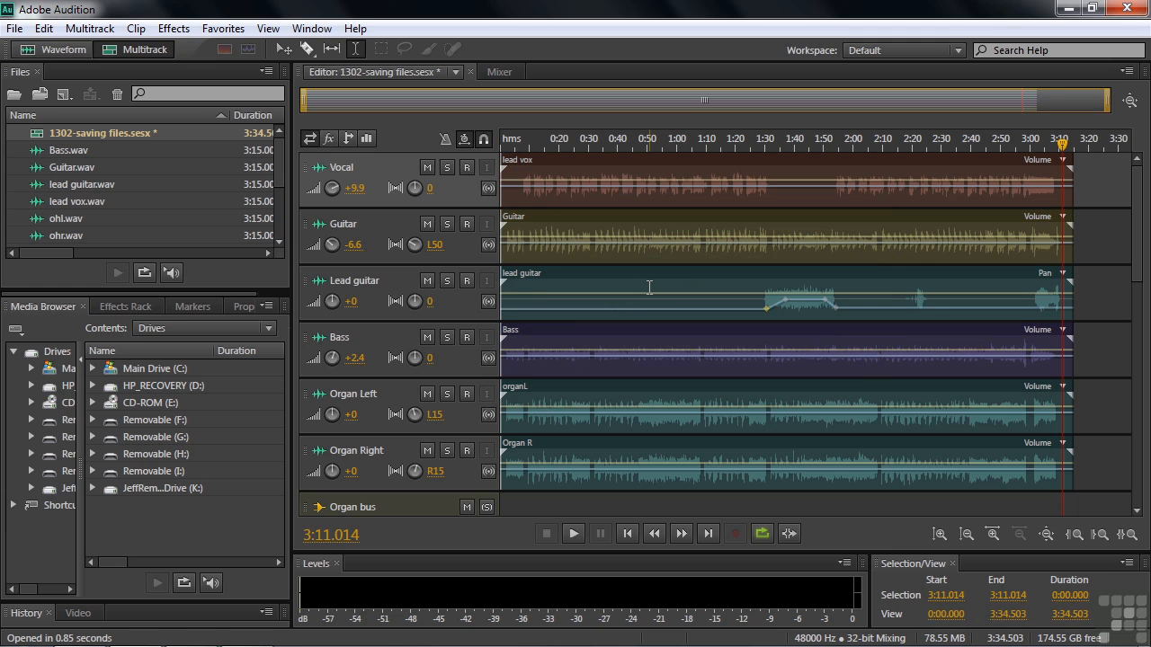
- Open Bass.wav for waveform editing, amplify the whole clip, and place the playhead at about 0:24.960 with nothing selected
{"action": "double_click", "coordinate": [42, 151]}
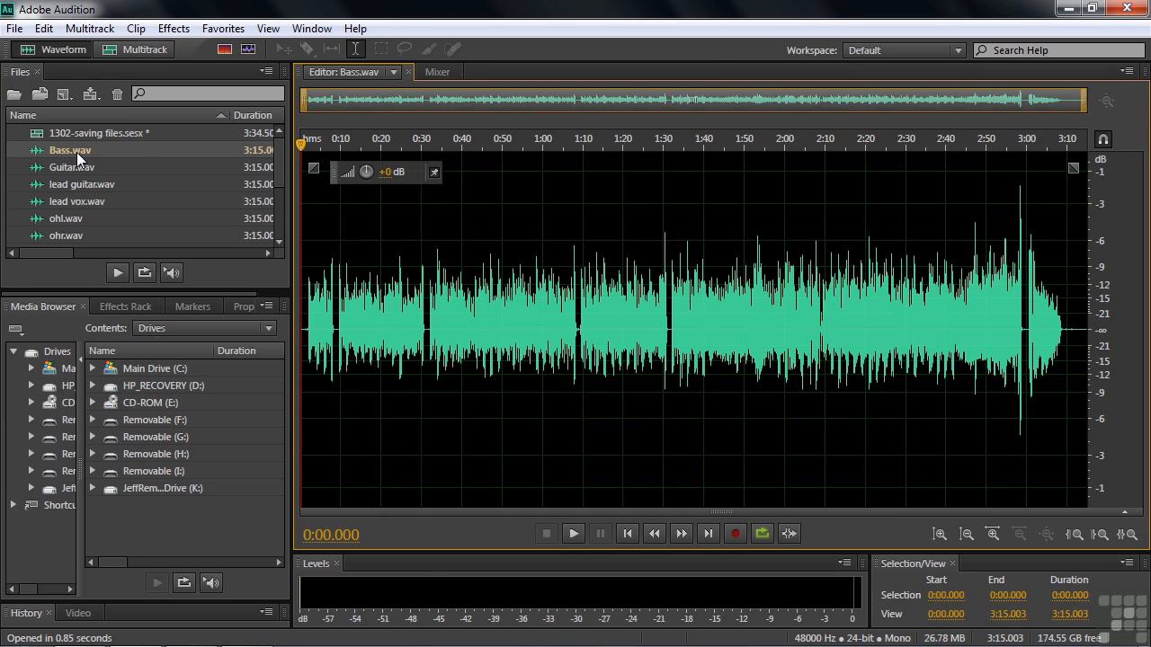
{"action": "left_click", "coordinate": [82, 132]}
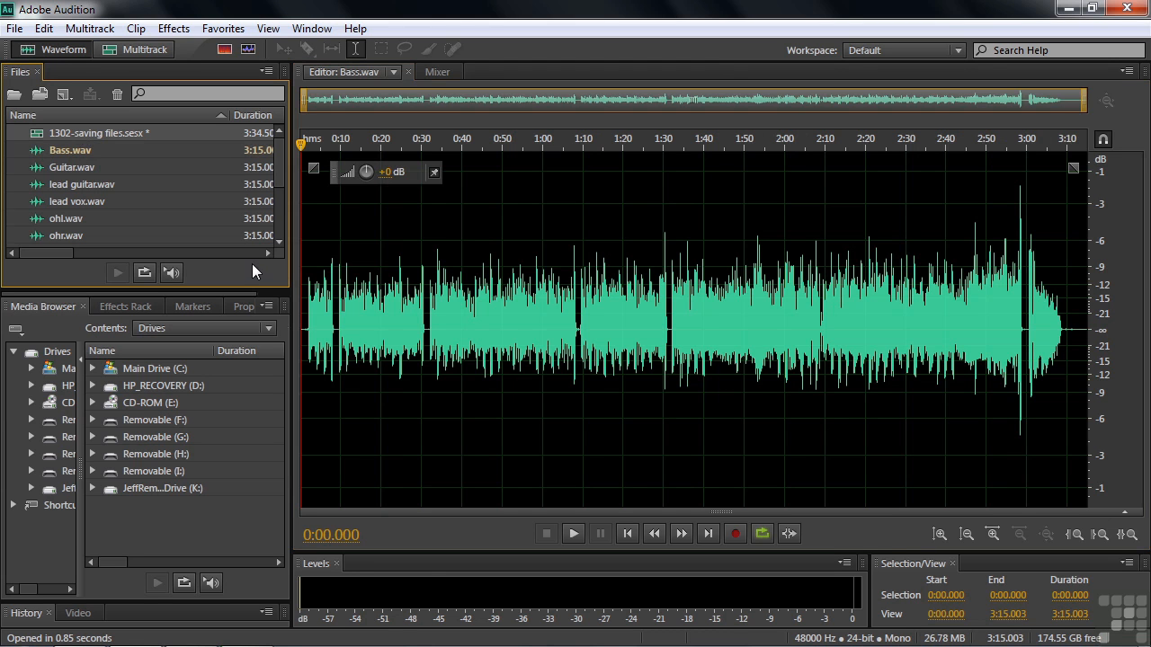
{"action": "left_click", "coordinate": [54, 153]}
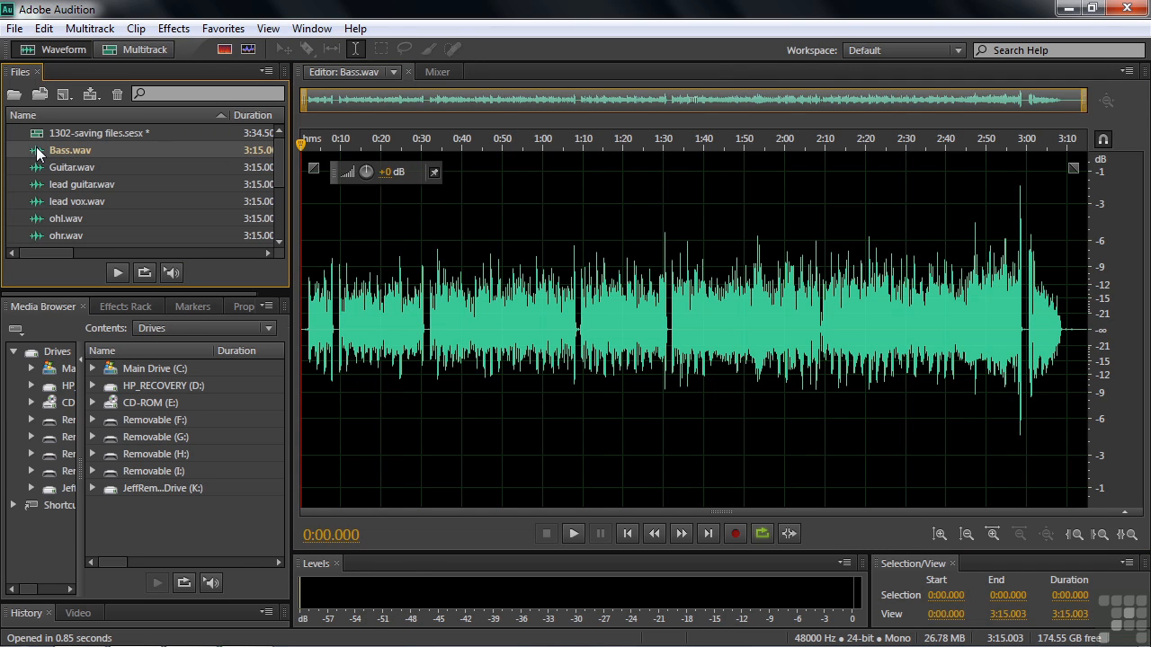
{"action": "left_click_drag", "start_coordinate": [366, 172], "coordinate": [391, 176]}
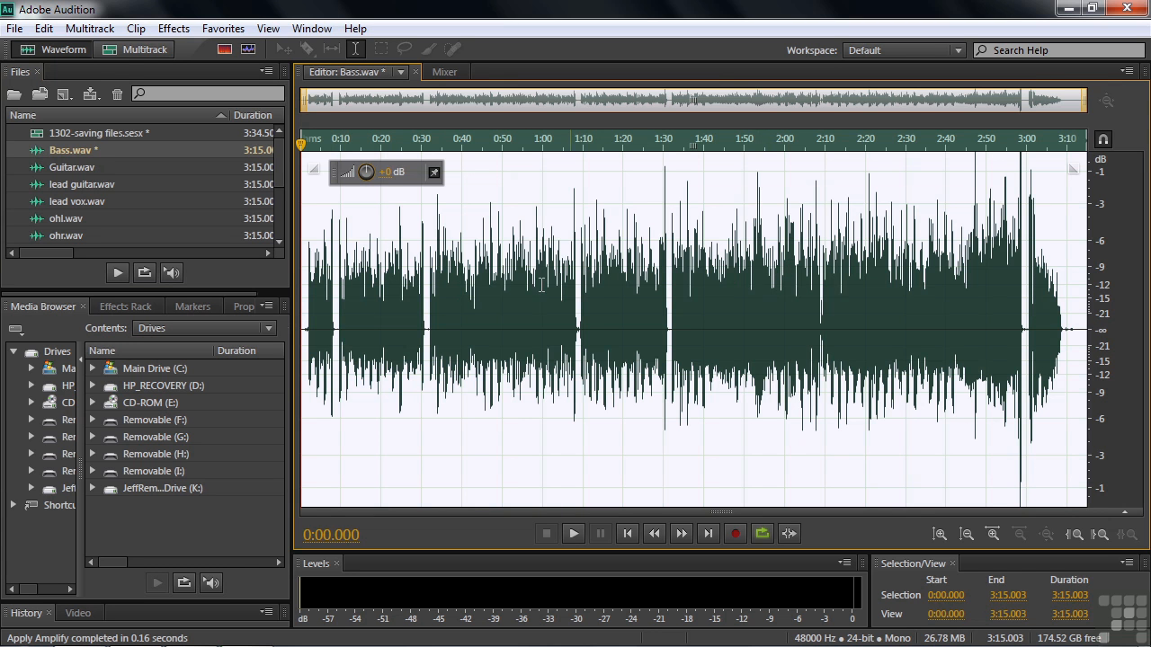
{"action": "left_click_drag", "start_coordinate": [428, 312], "coordinate": [572, 311]}
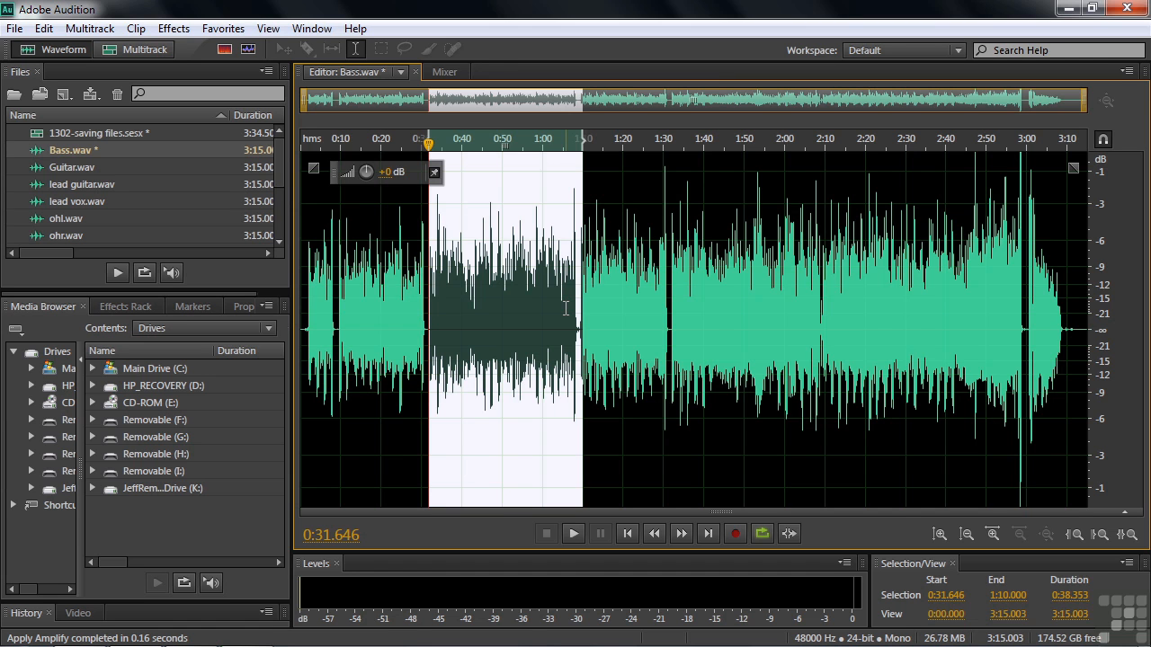
{"action": "left_click", "coordinate": [401, 306]}
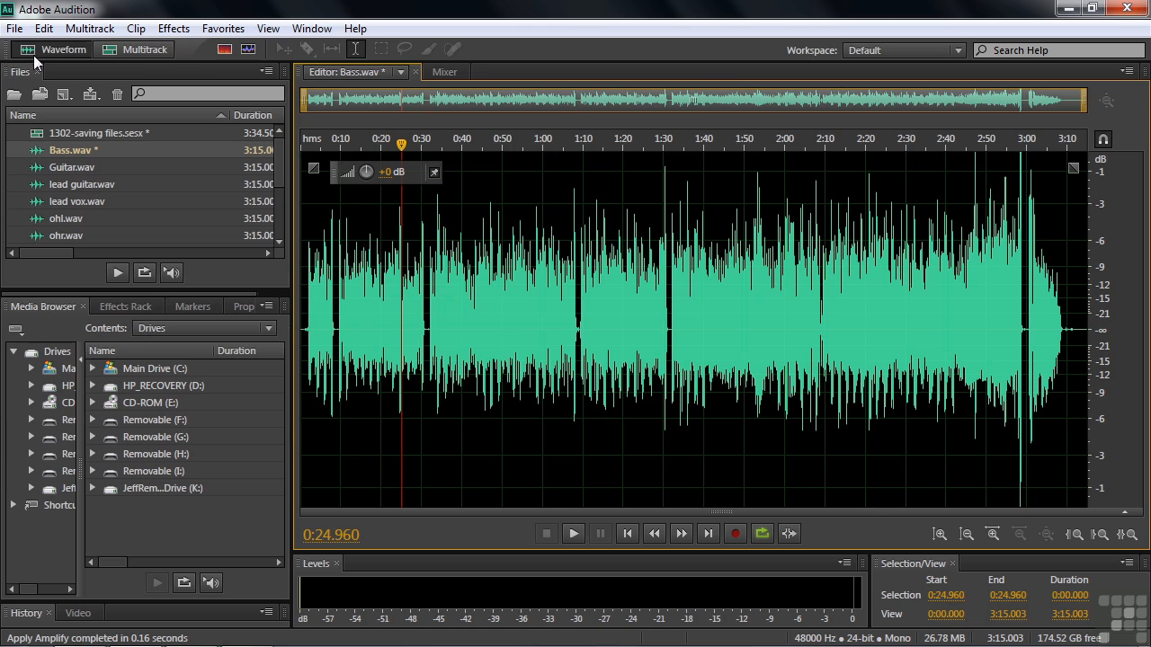
- Start saving the edited Bass.wav as a new file in MP3 Audio (*.mp3) format
{"action": "left_click", "coordinate": [15, 29]}
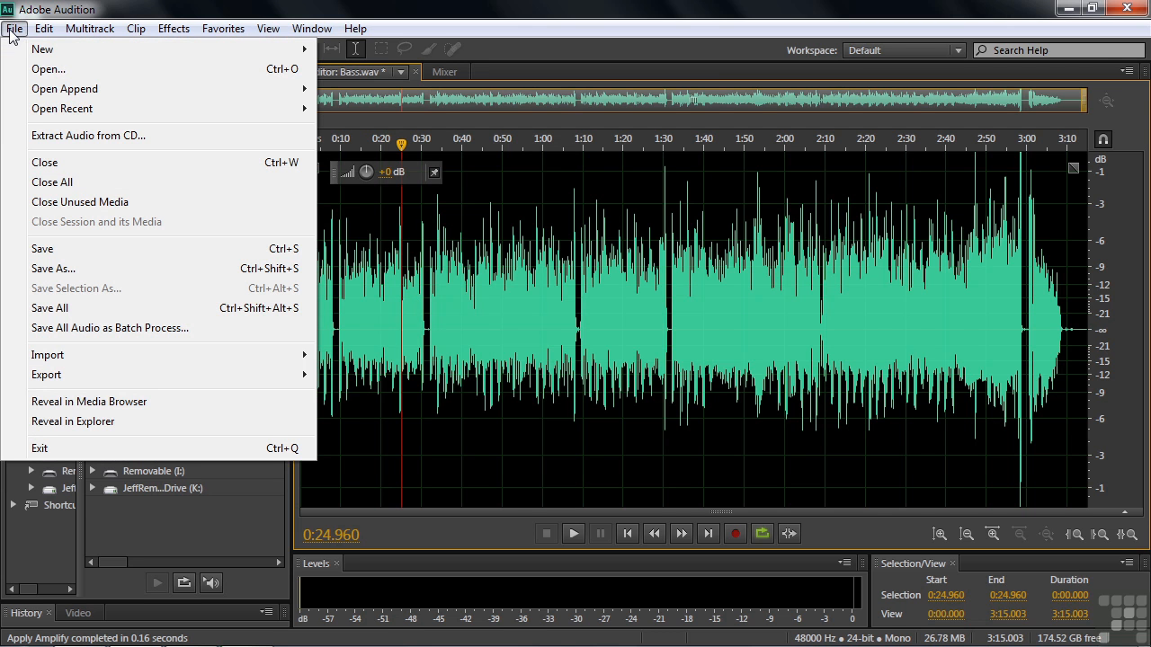
{"action": "left_click", "coordinate": [64, 269]}
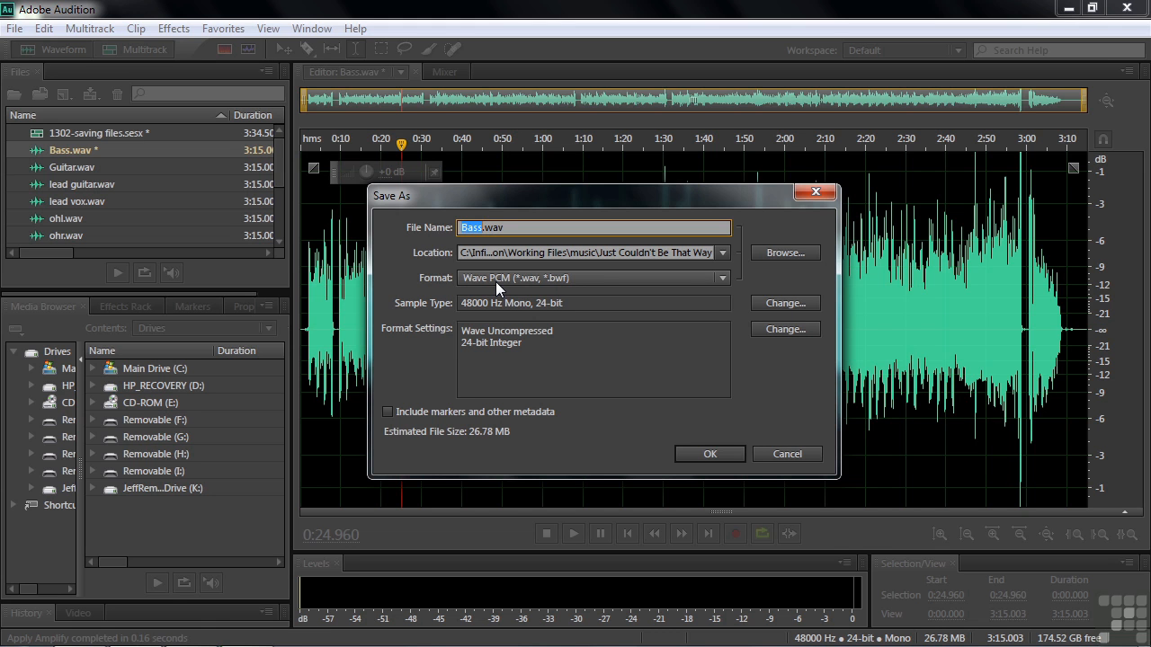
{"action": "left_click", "coordinate": [722, 280]}
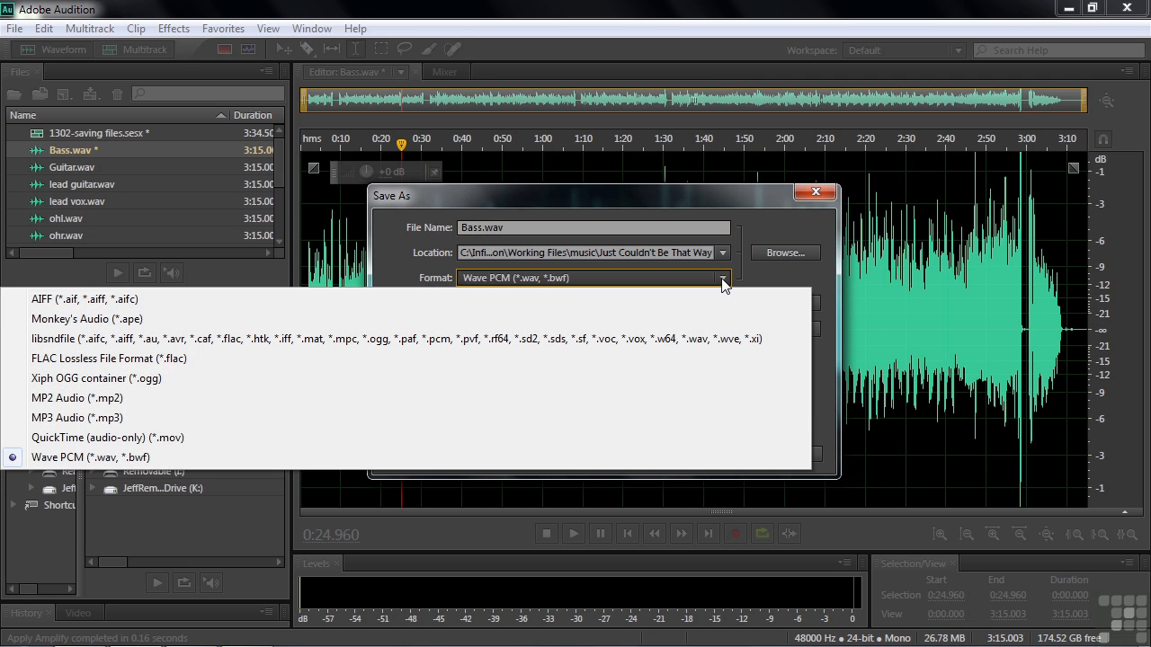
{"action": "left_click", "coordinate": [68, 420]}
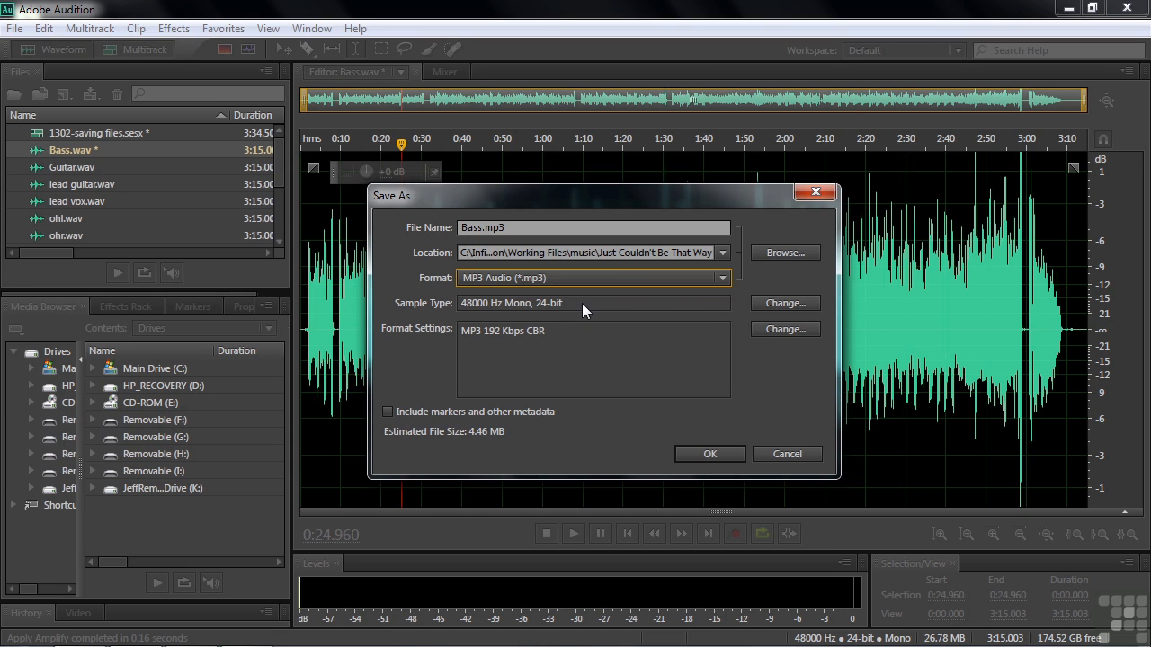
- Set the sample type with the Convert to 32-bit (IEEE Float) preset, keeping the channels at Same as Source
{"action": "left_click", "coordinate": [785, 304]}
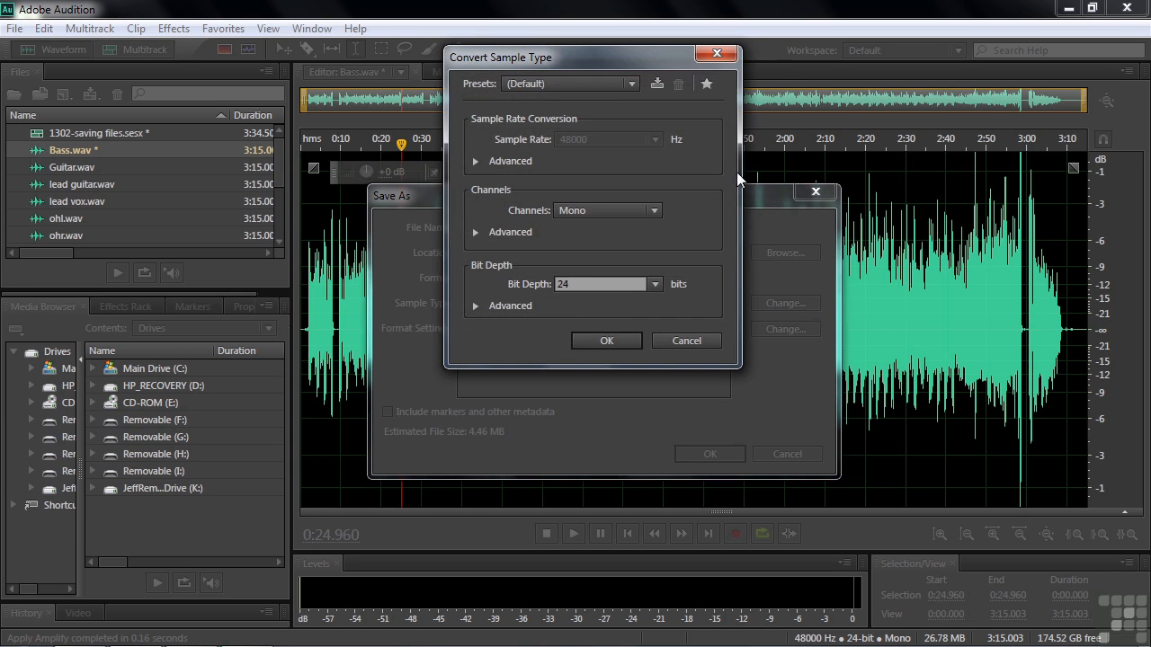
{"action": "left_click", "coordinate": [633, 84]}
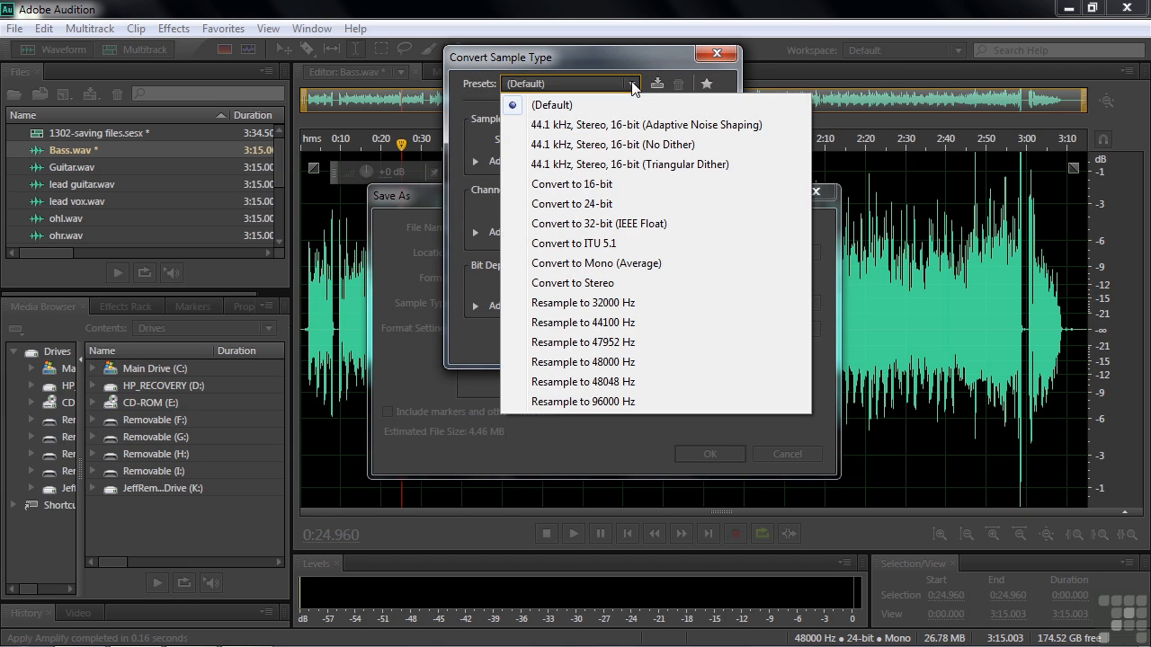
{"action": "left_click", "coordinate": [581, 225]}
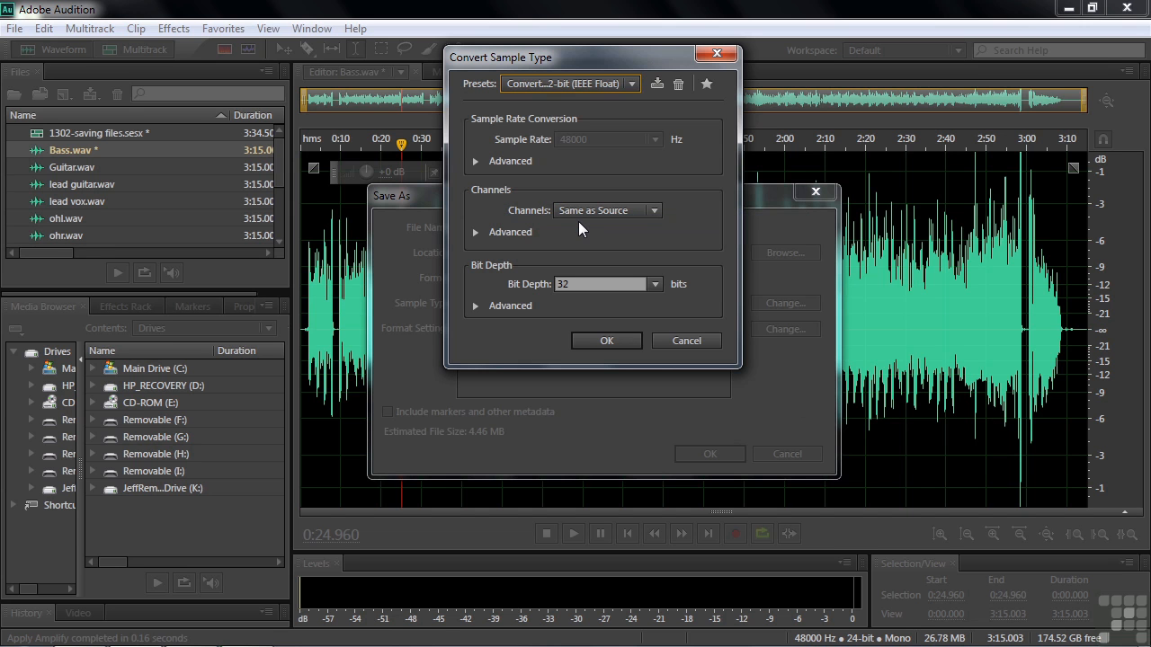
{"action": "left_click", "coordinate": [655, 211]}
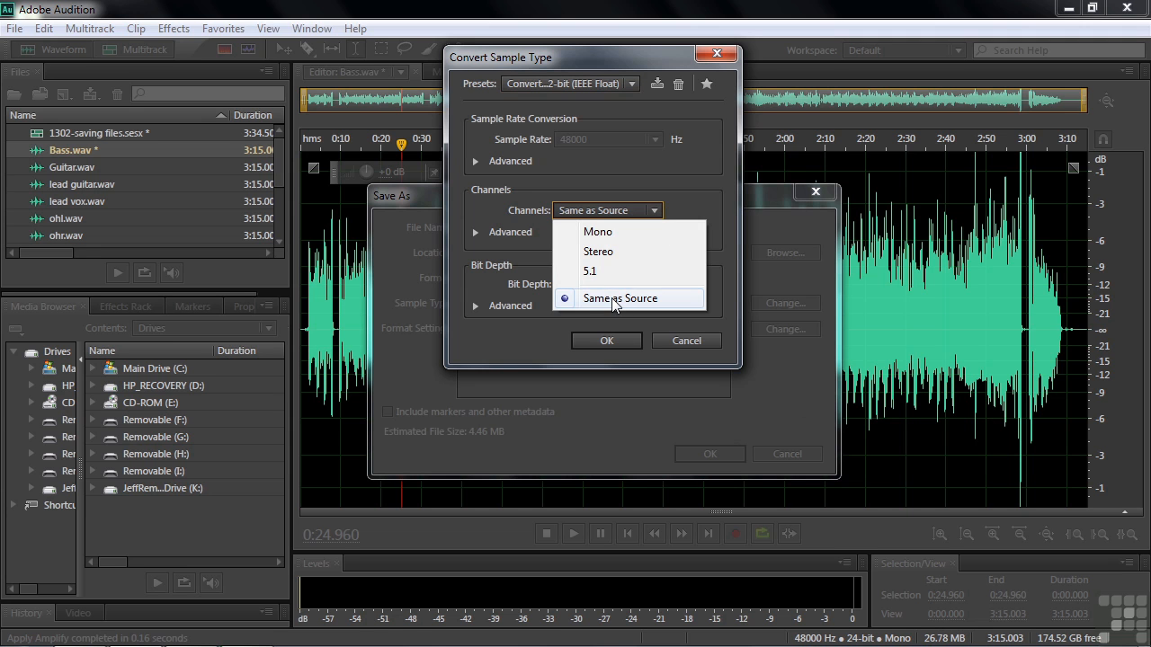
{"action": "left_click", "coordinate": [699, 175]}
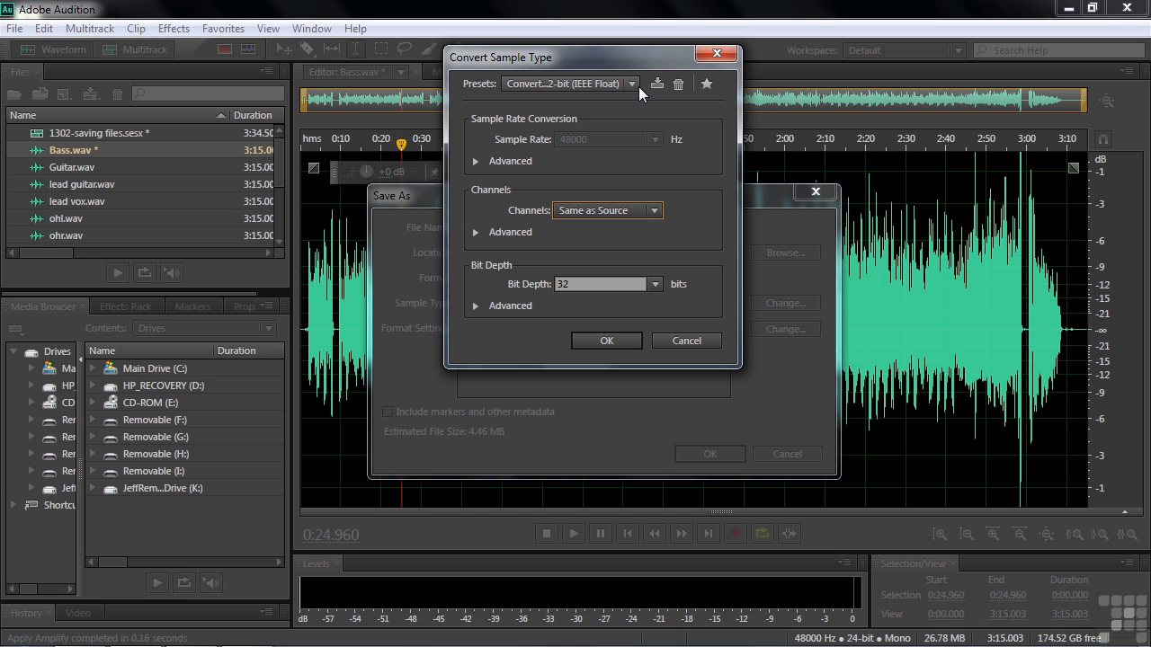
{"action": "left_click", "coordinate": [618, 340]}
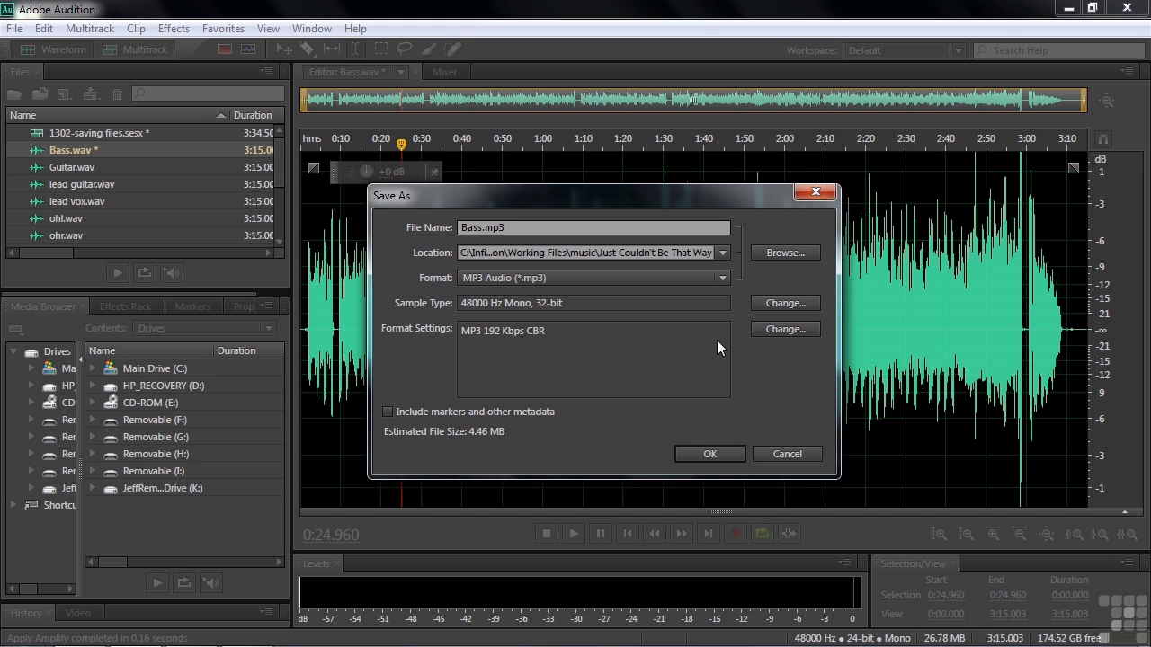
- Set the MP3 bitrate to a constant 320 Kbps (48000 Hz), switch the type to Variable at Highest Quality (48000 Hz), and accept the settings
{"action": "left_click", "coordinate": [776, 332]}
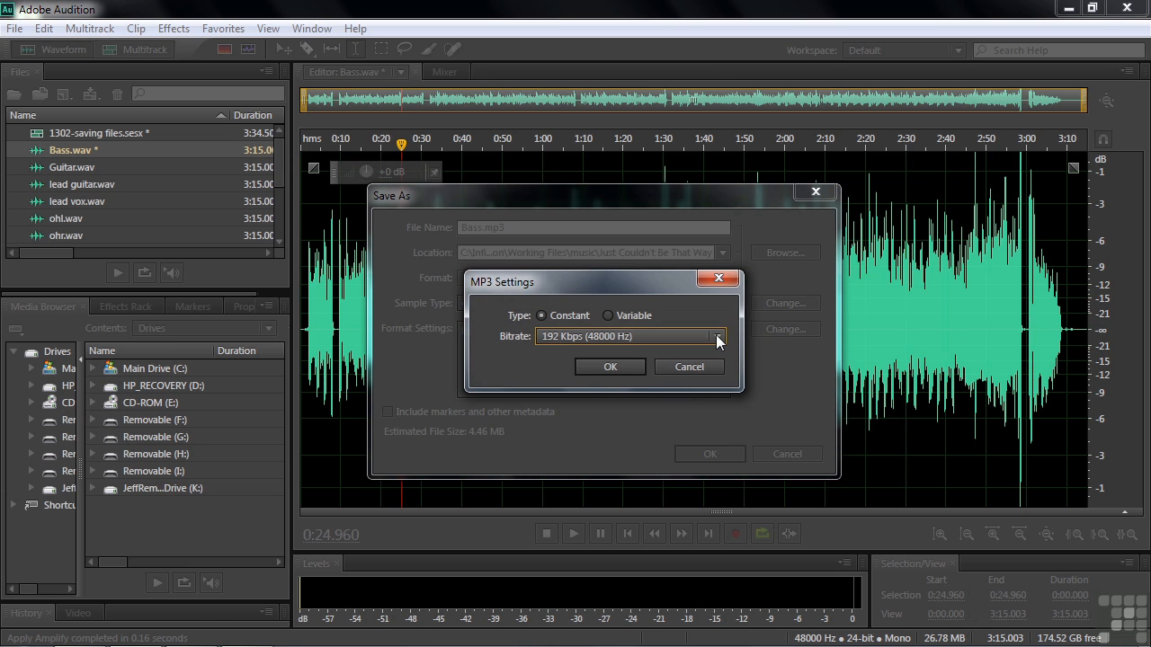
{"action": "left_click", "coordinate": [718, 338]}
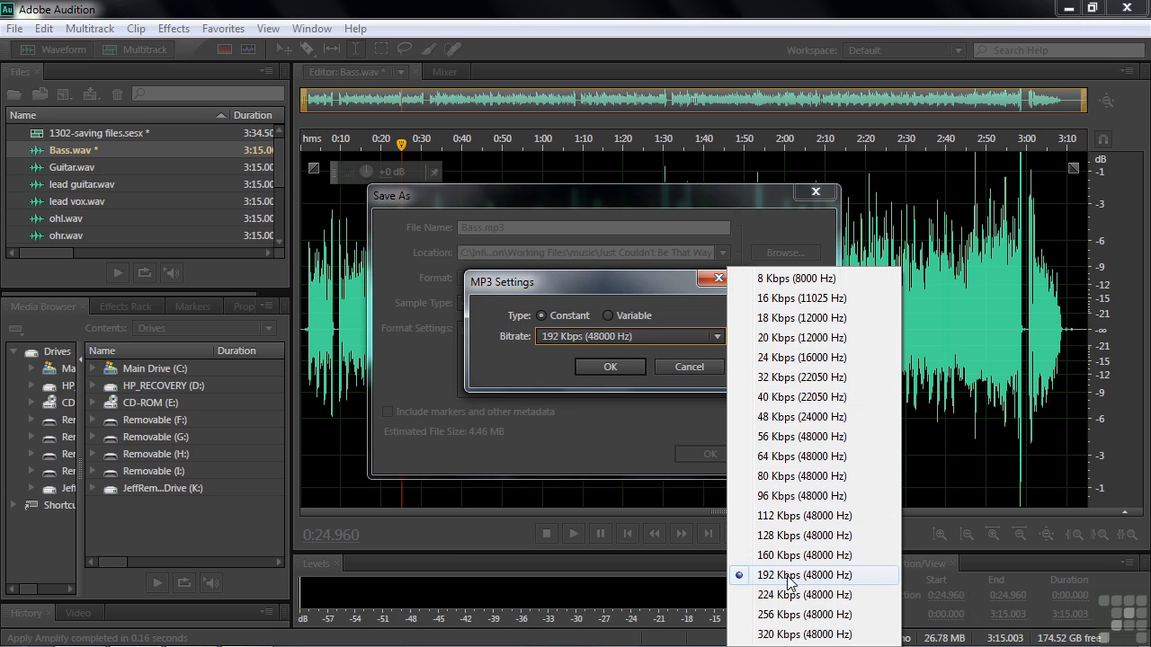
{"action": "left_click", "coordinate": [774, 634]}
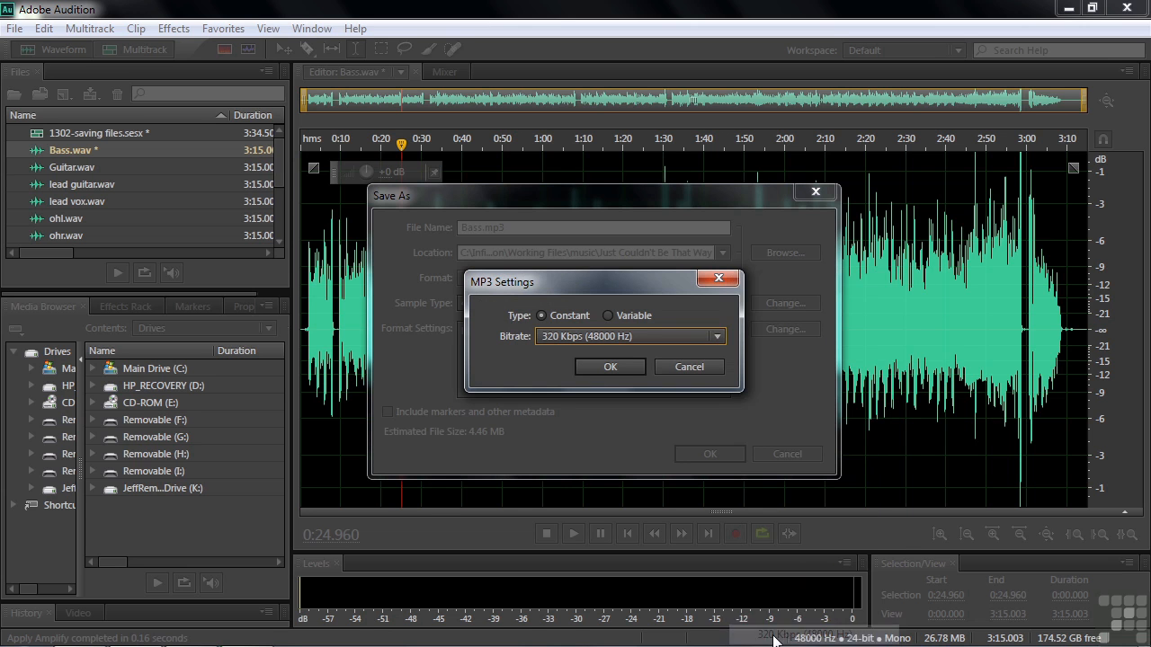
{"action": "left_click", "coordinate": [608, 316]}
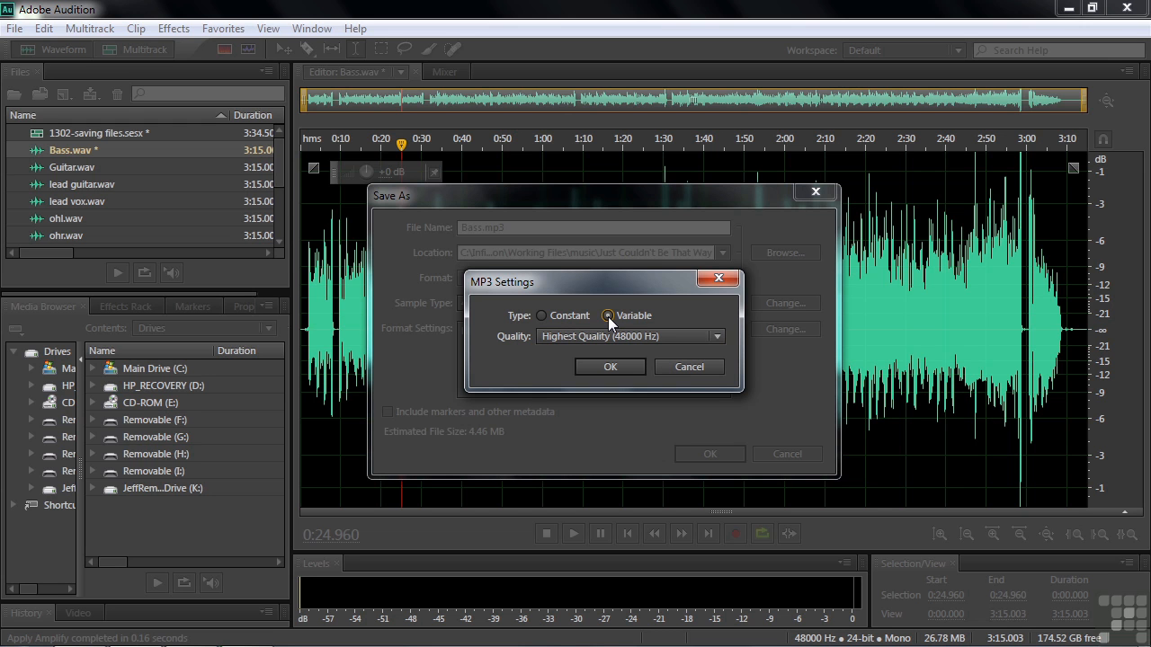
{"action": "left_click", "coordinate": [719, 338]}
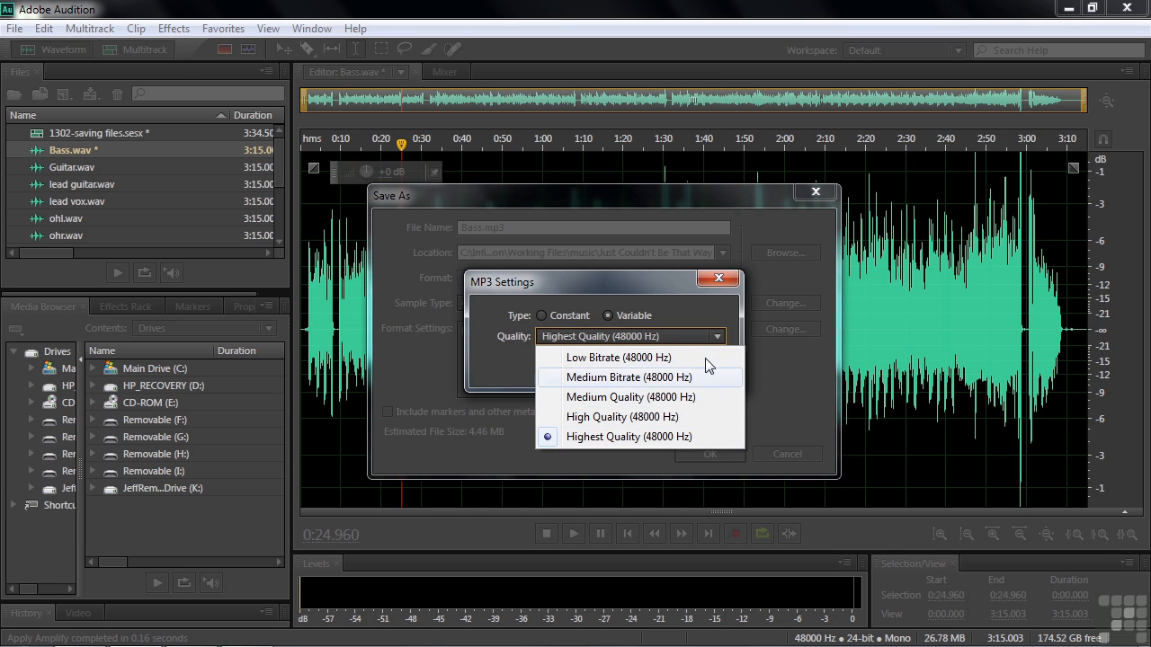
{"action": "left_click", "coordinate": [596, 439]}
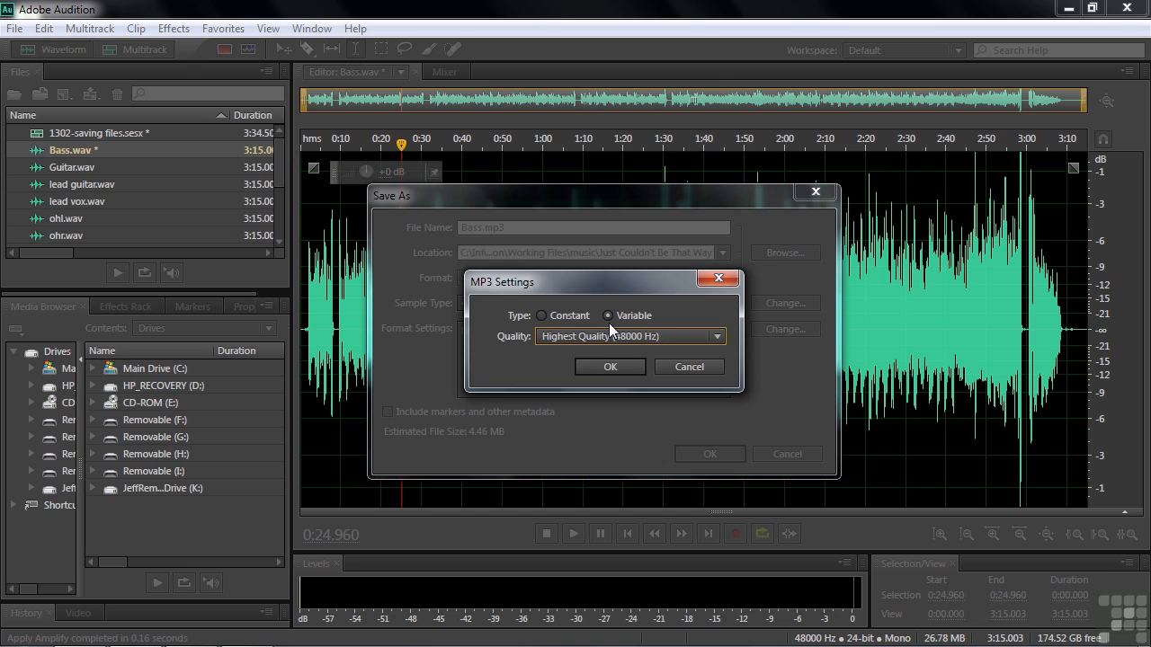
{"action": "left_click", "coordinate": [613, 365]}
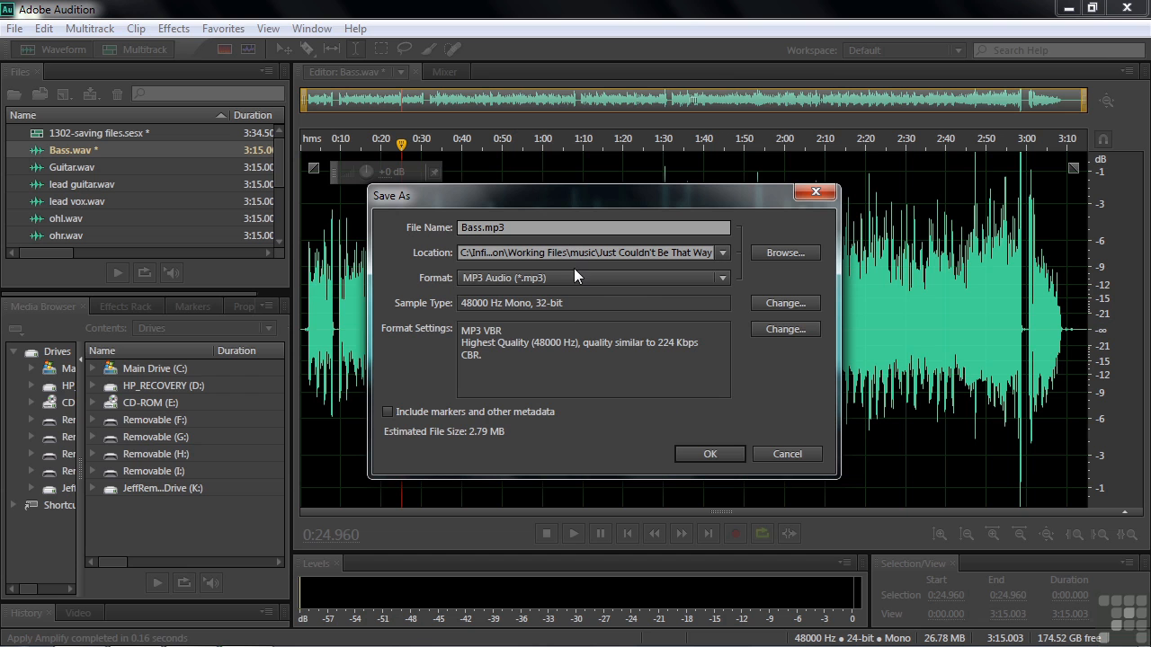
- Change the save format to libsndfile and apply the Convert to 32-bit (IEEE Float) sample type preset
{"action": "left_click", "coordinate": [722, 278]}
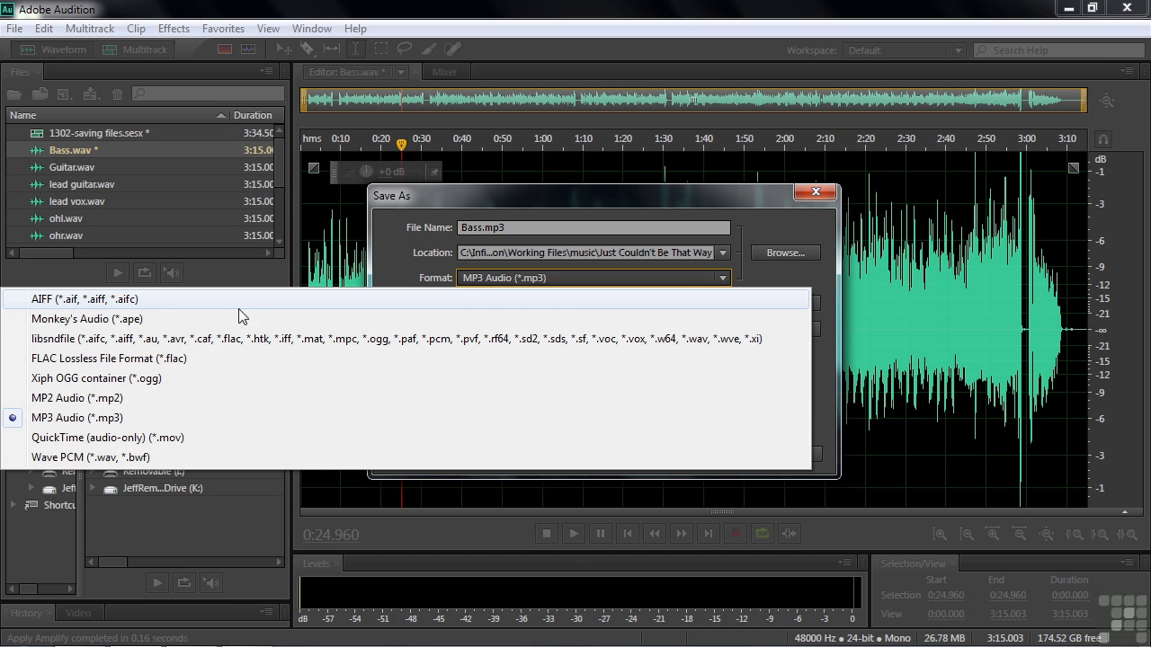
{"action": "left_click", "coordinate": [54, 340]}
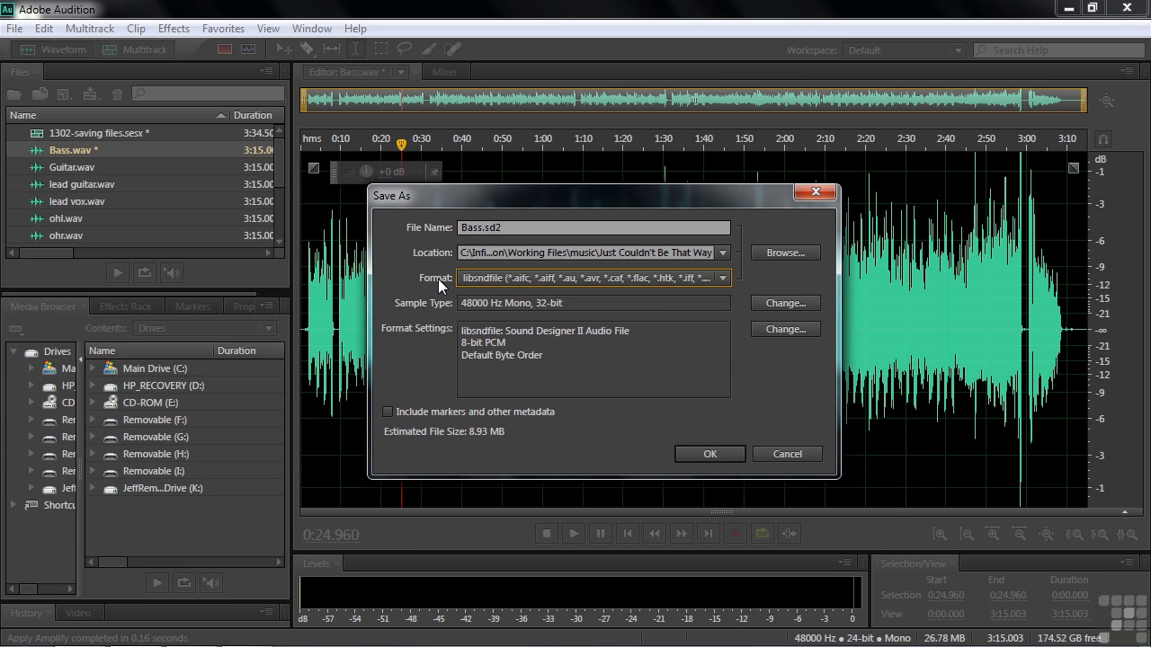
{"action": "left_click", "coordinate": [782, 303]}
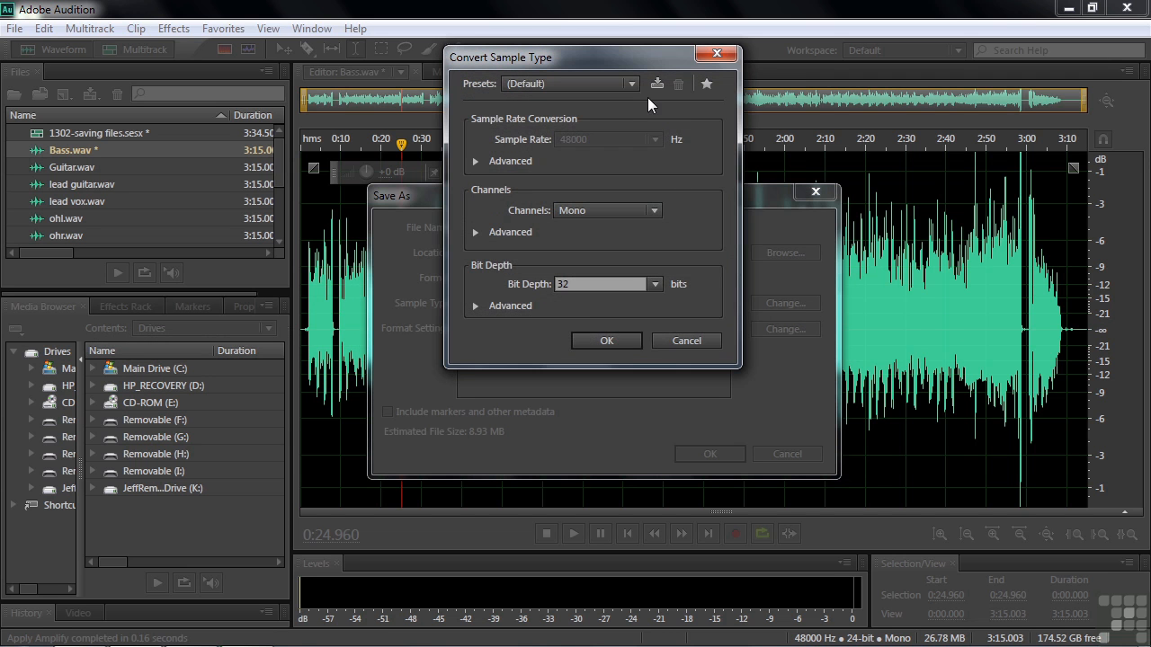
{"action": "left_click", "coordinate": [635, 84]}
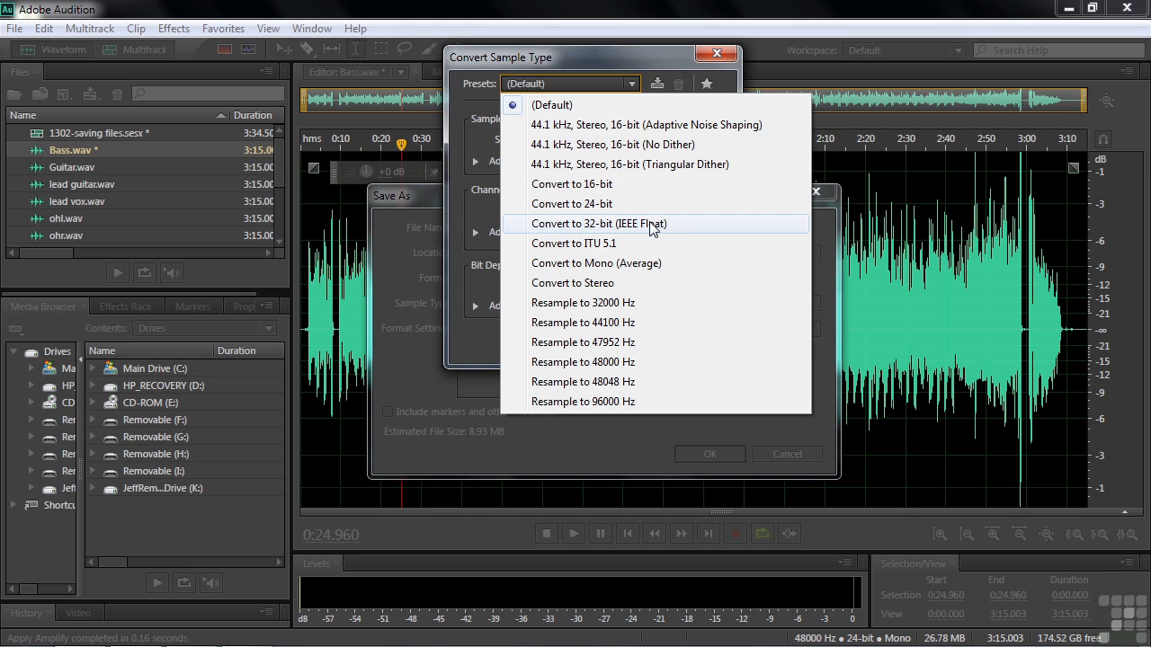
{"action": "left_click", "coordinate": [630, 223]}
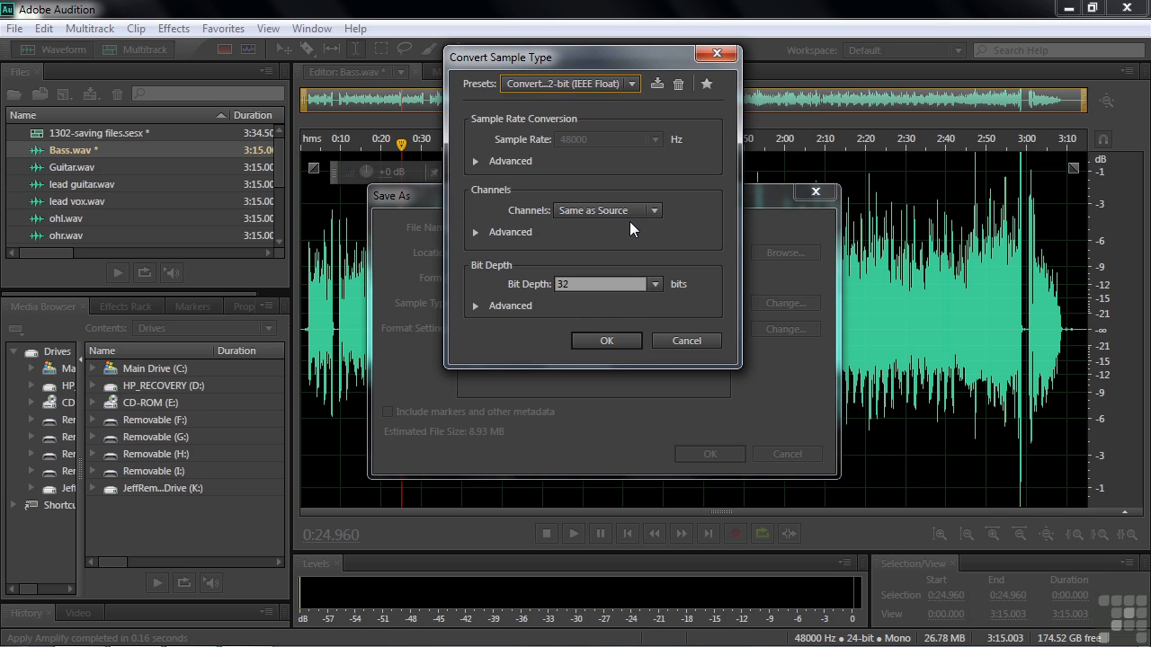
{"action": "left_click", "coordinate": [609, 340]}
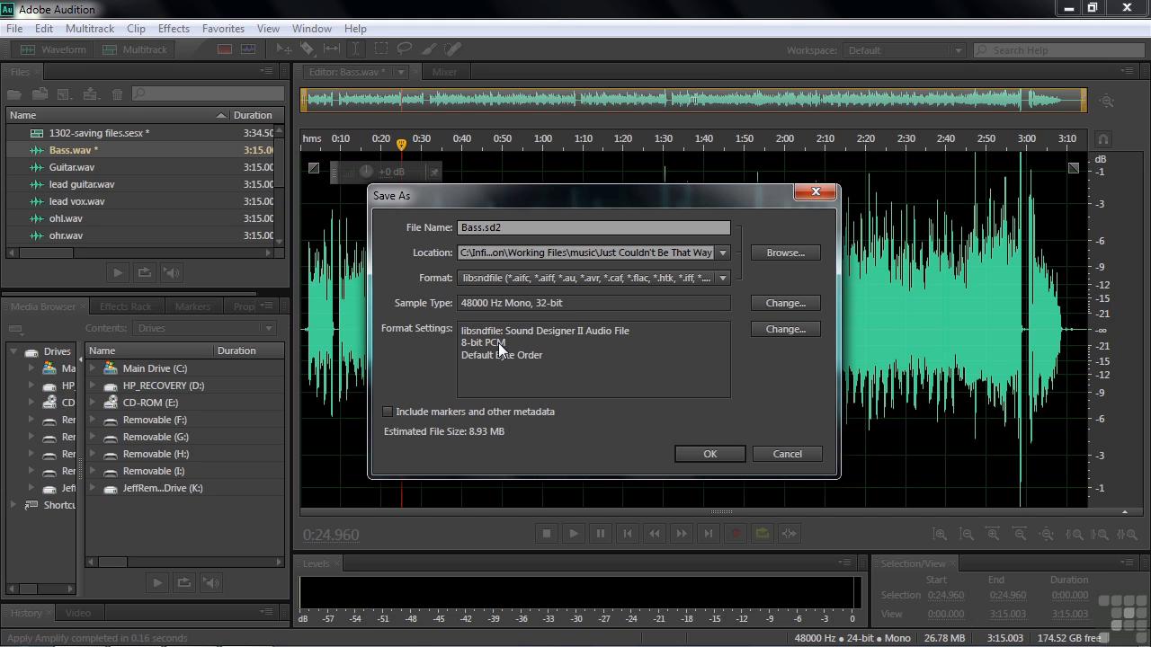
- Examine the format, encoding and byte order choices in the libsndfile settings for Sound Designer II Audio File, leaving without applying anything
{"action": "left_click", "coordinate": [798, 331]}
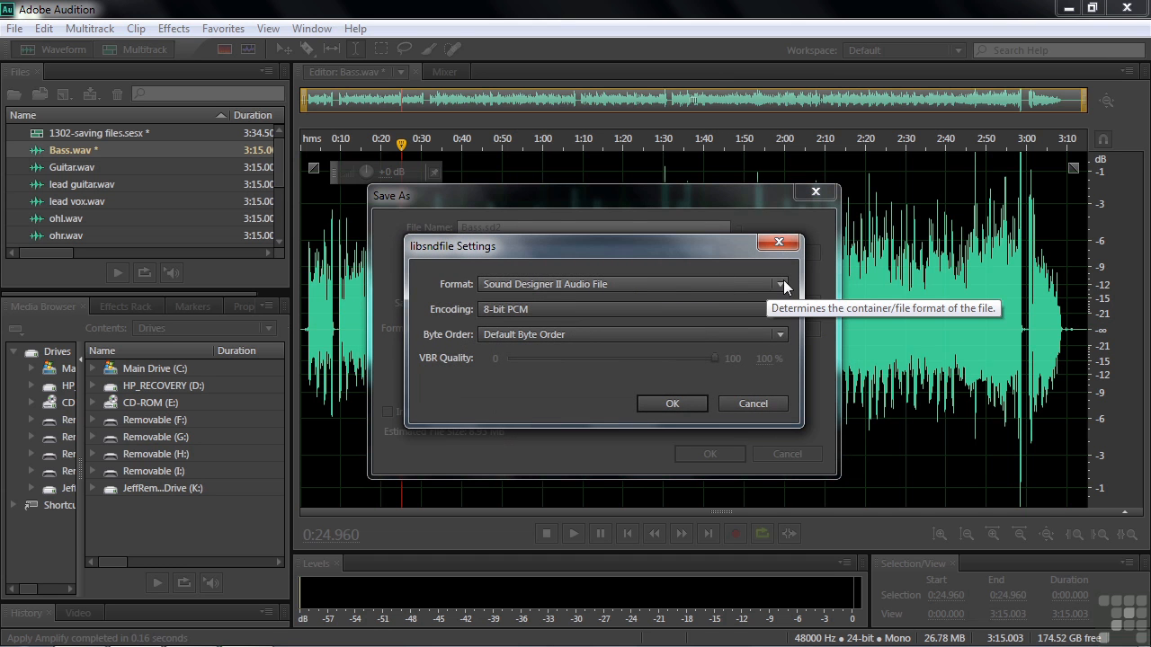
{"action": "left_click", "coordinate": [780, 284]}
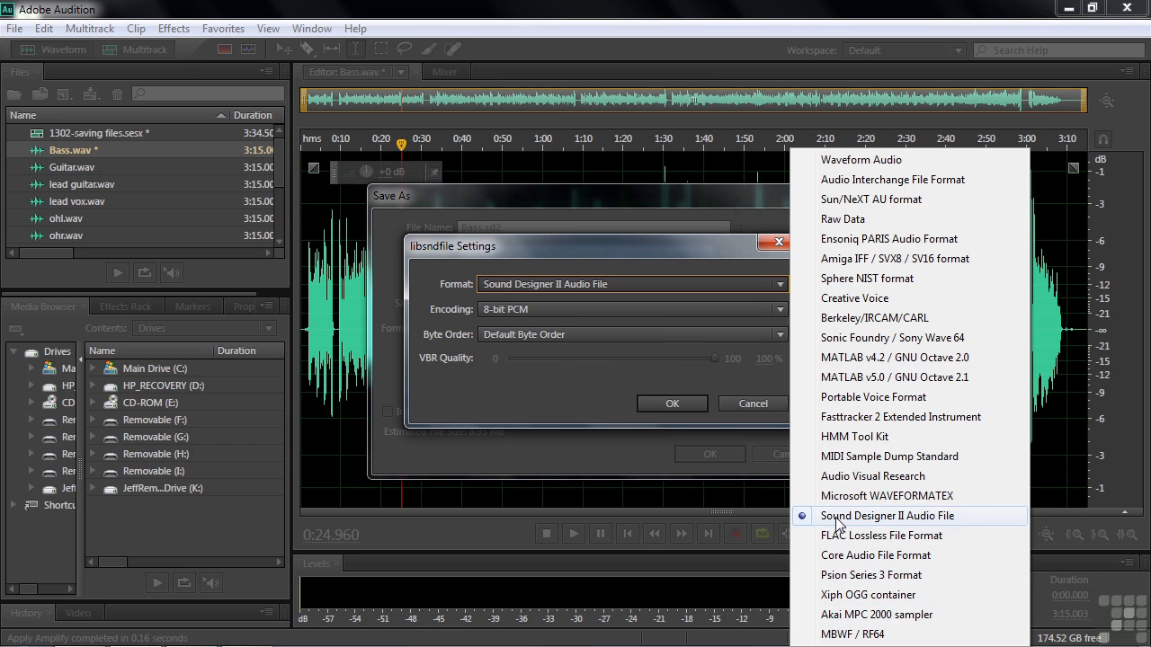
{"action": "left_click", "coordinate": [837, 520]}
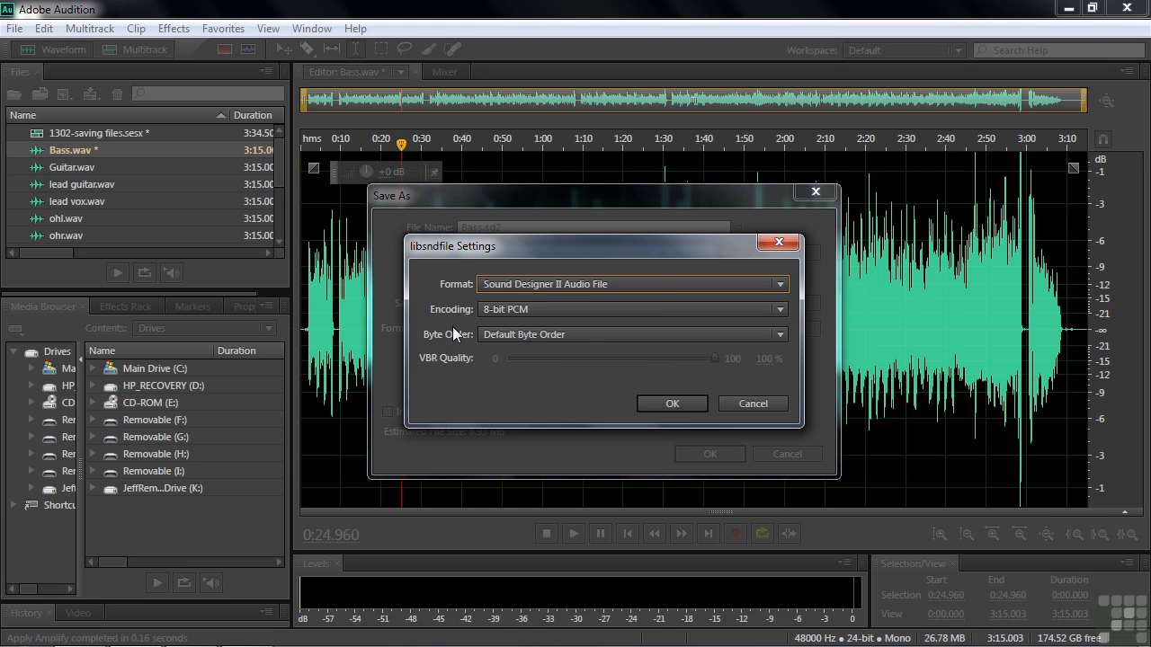
{"action": "left_click", "coordinate": [780, 309]}
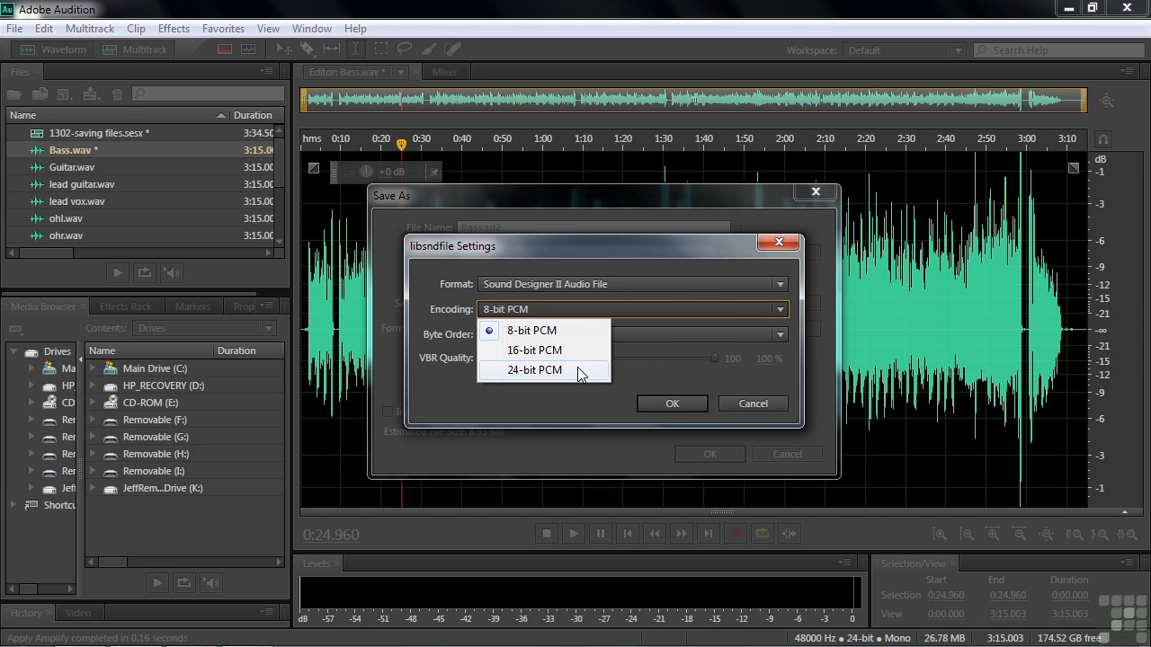
{"action": "left_click", "coordinate": [526, 387]}
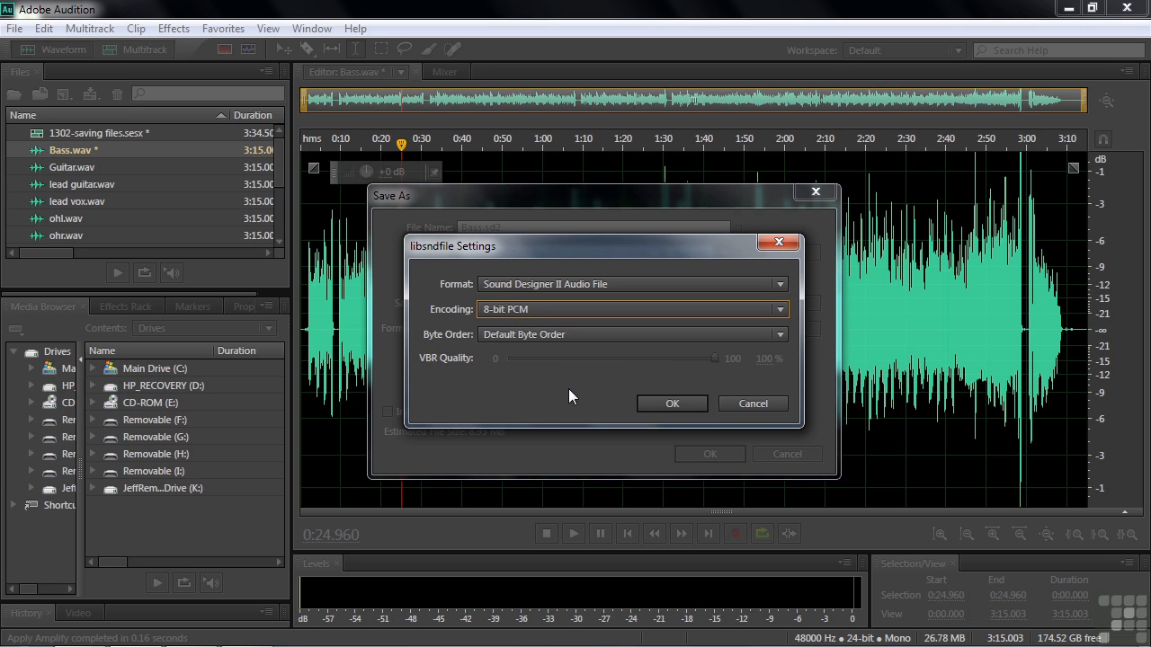
{"action": "left_click", "coordinate": [779, 336]}
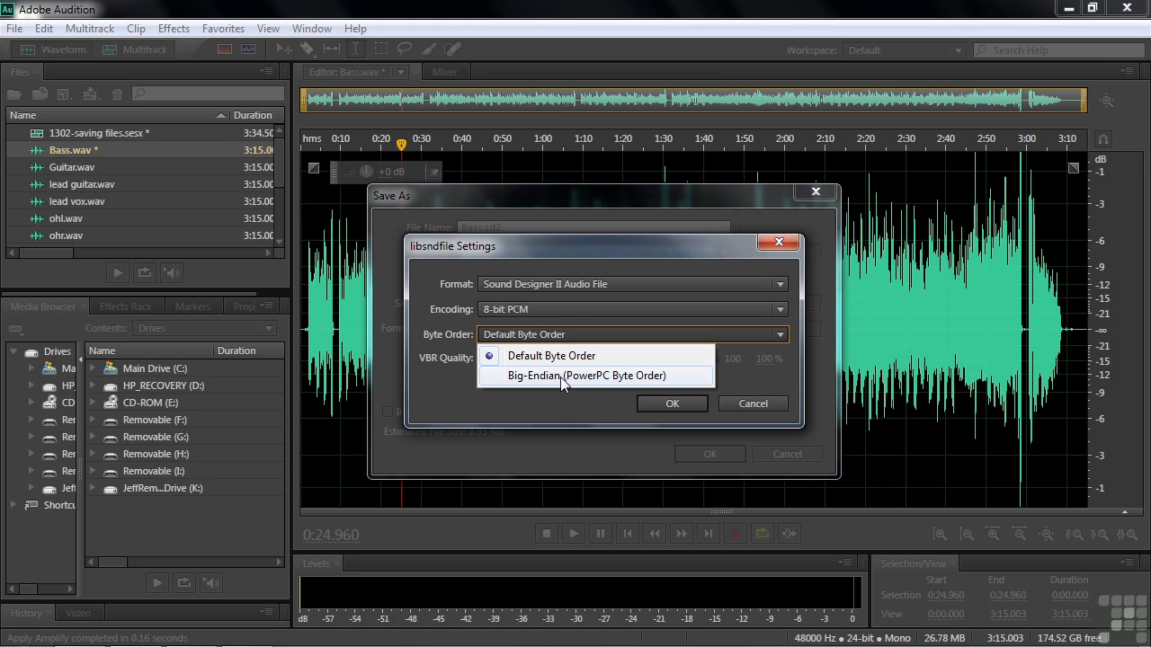
{"action": "left_click", "coordinate": [564, 403]}
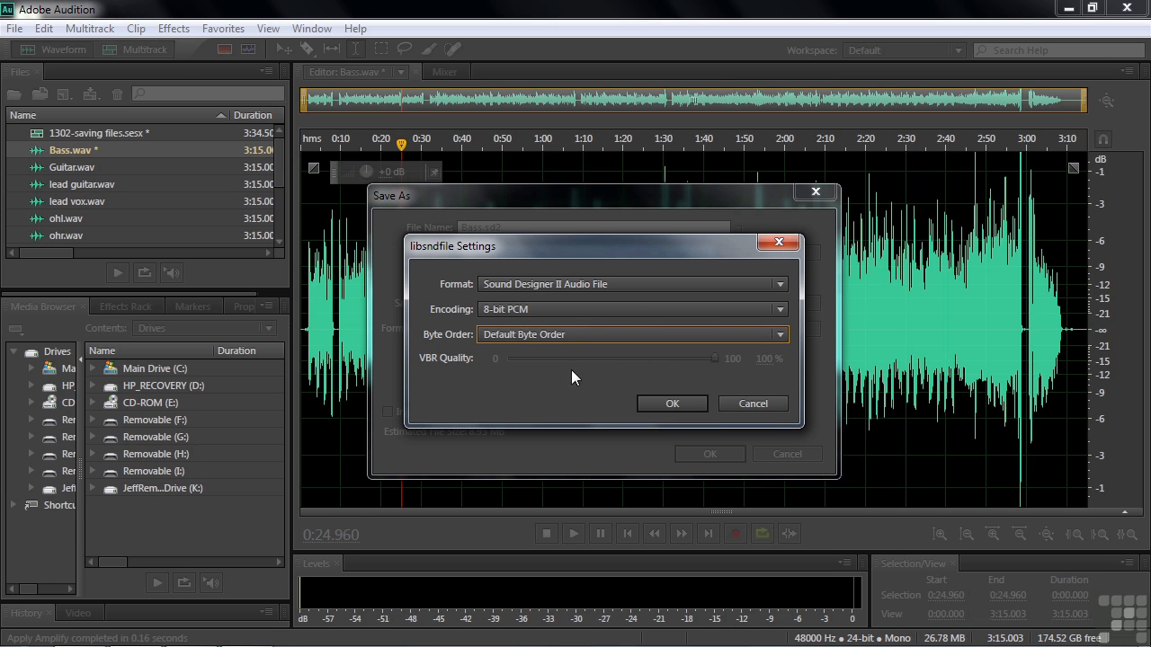
{"action": "left_click", "coordinate": [738, 404]}
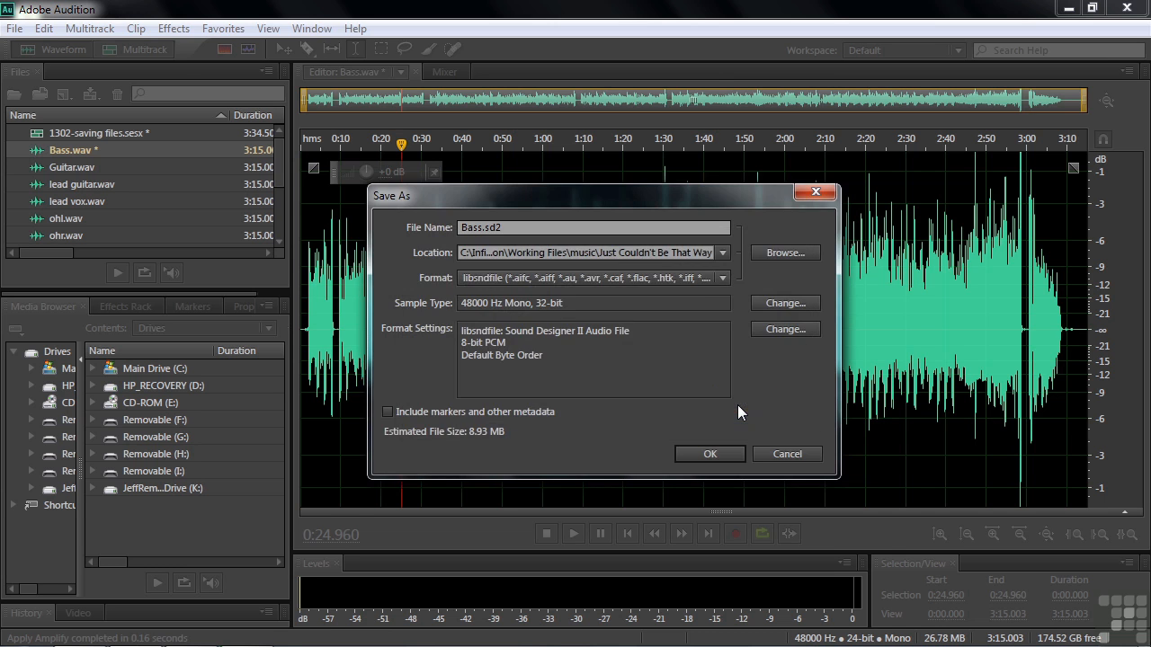
- Try the Sun/NeXT AU format with 32-bit IEEE Floating Point encoding and Default Byte Order in the libsndfile settings, and discard it
{"action": "left_click", "coordinate": [770, 330]}
{"action": "left_click", "coordinate": [779, 285]}
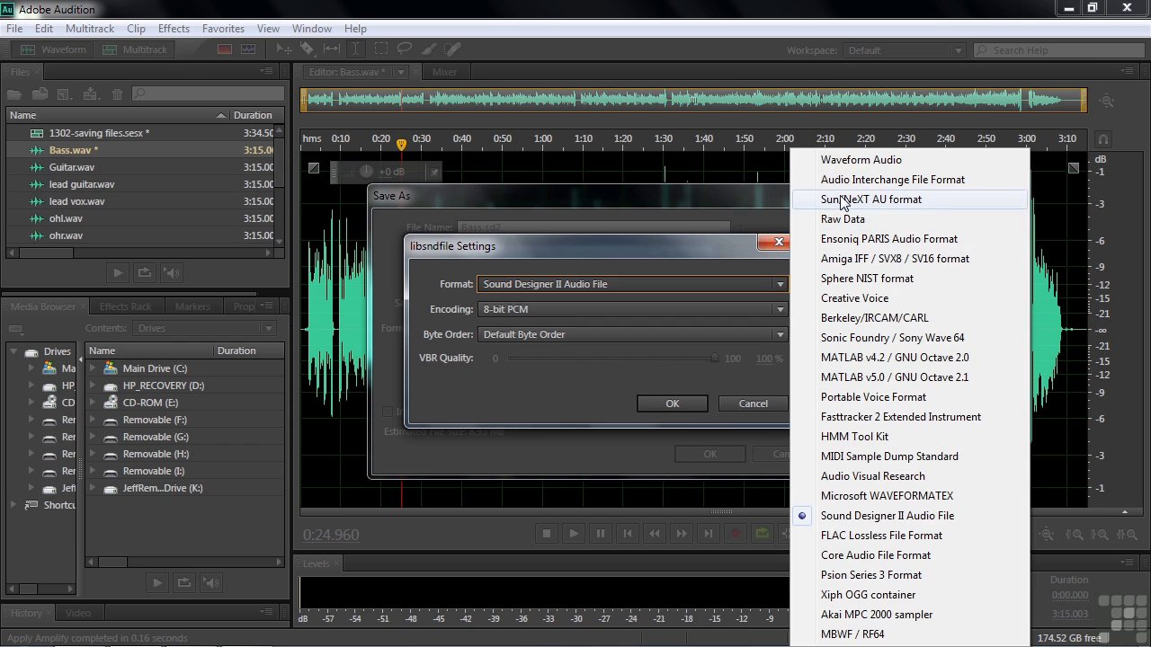
{"action": "left_click", "coordinate": [899, 199]}
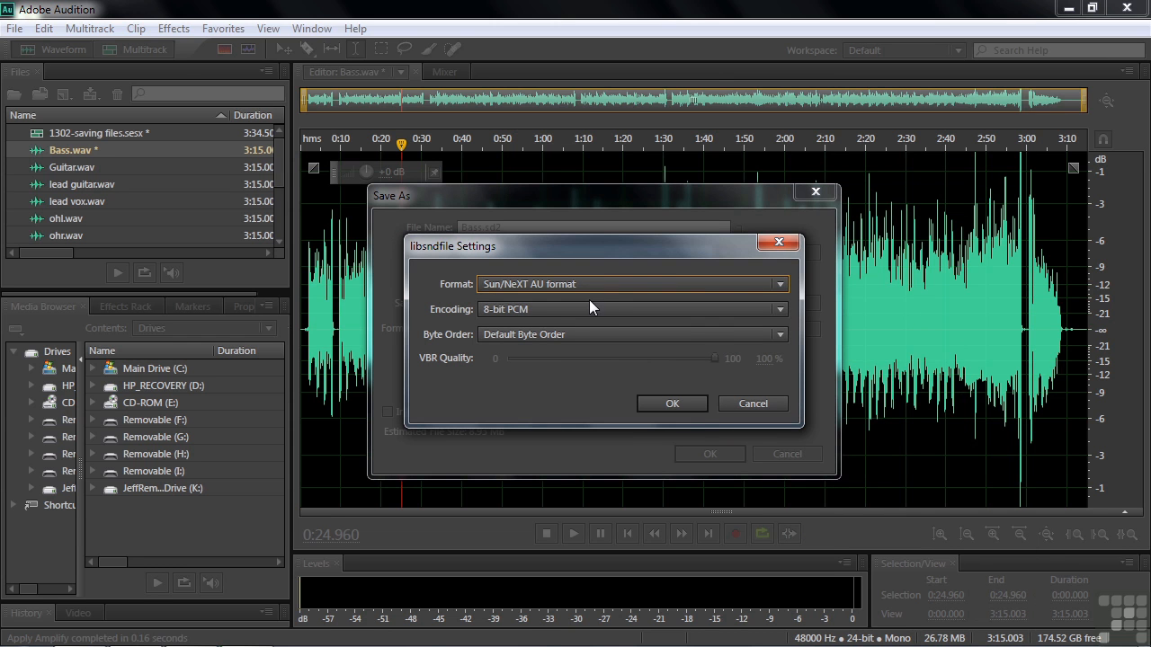
{"action": "left_click", "coordinate": [778, 310]}
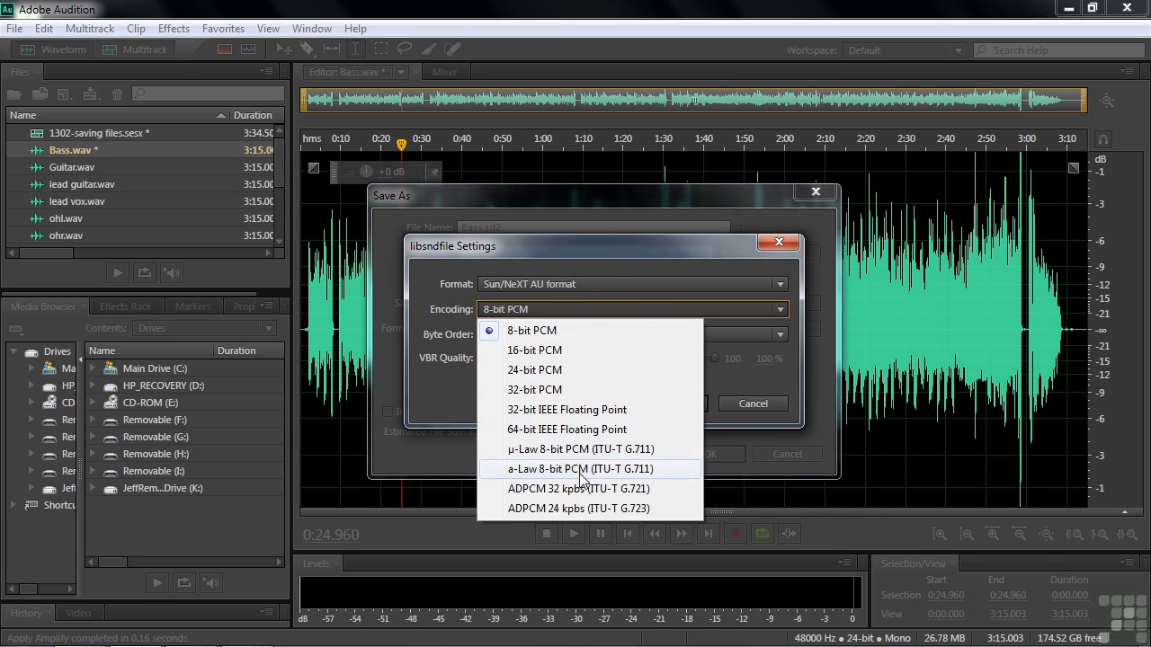
{"action": "left_click", "coordinate": [547, 409]}
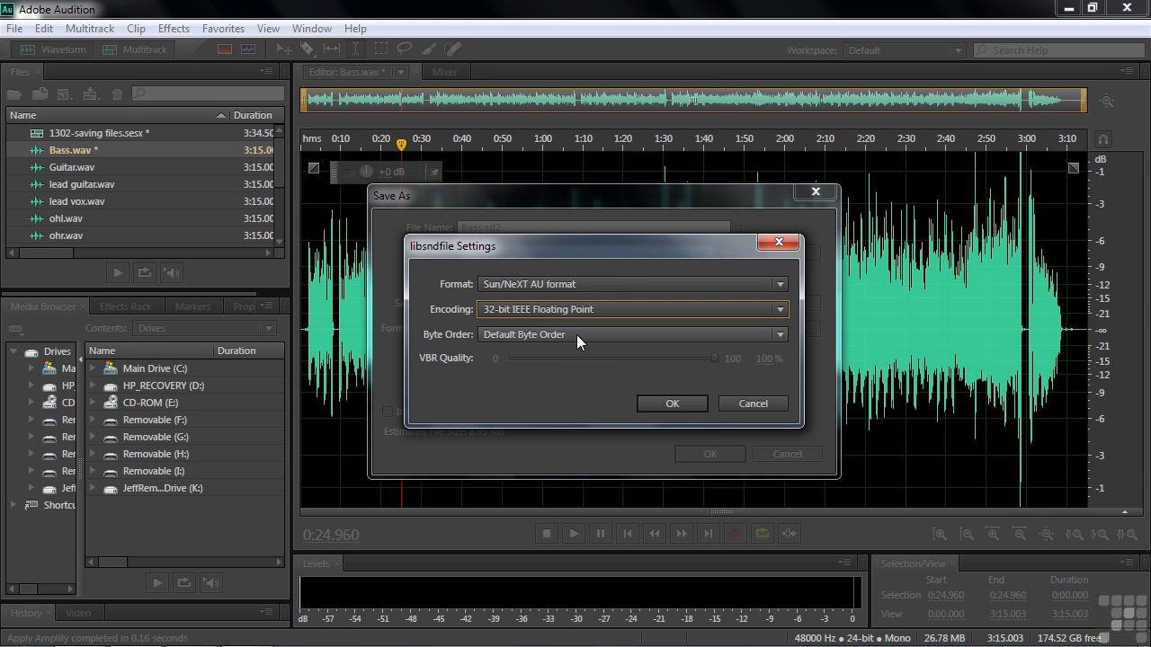
{"action": "left_click", "coordinate": [780, 334]}
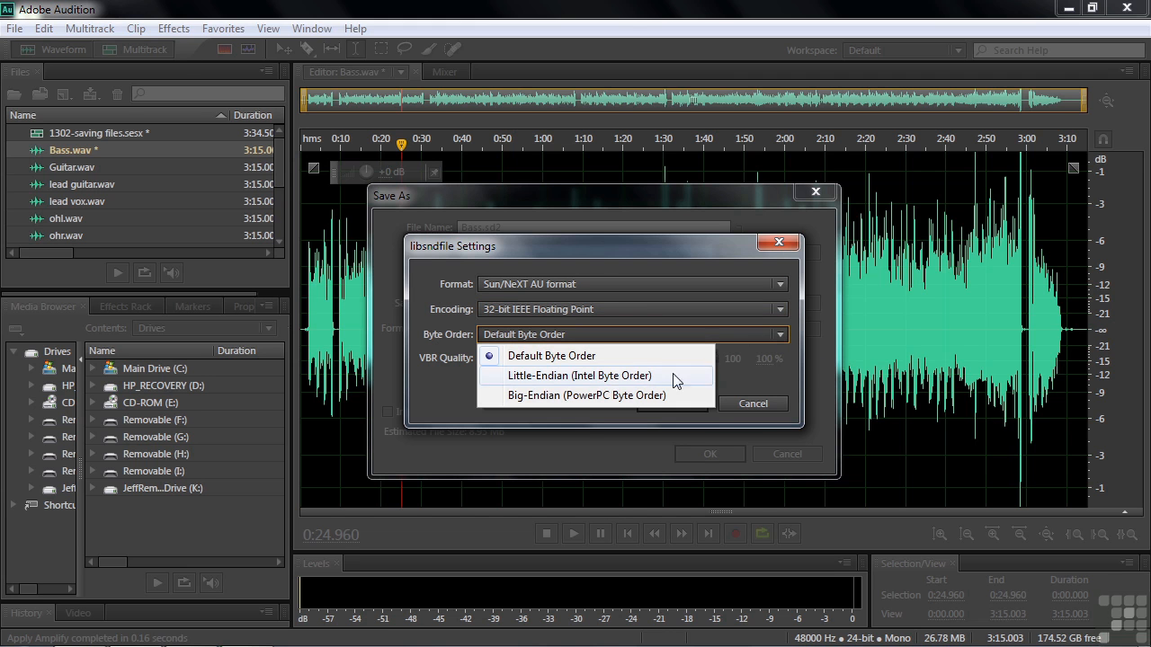
{"action": "left_click", "coordinate": [592, 357]}
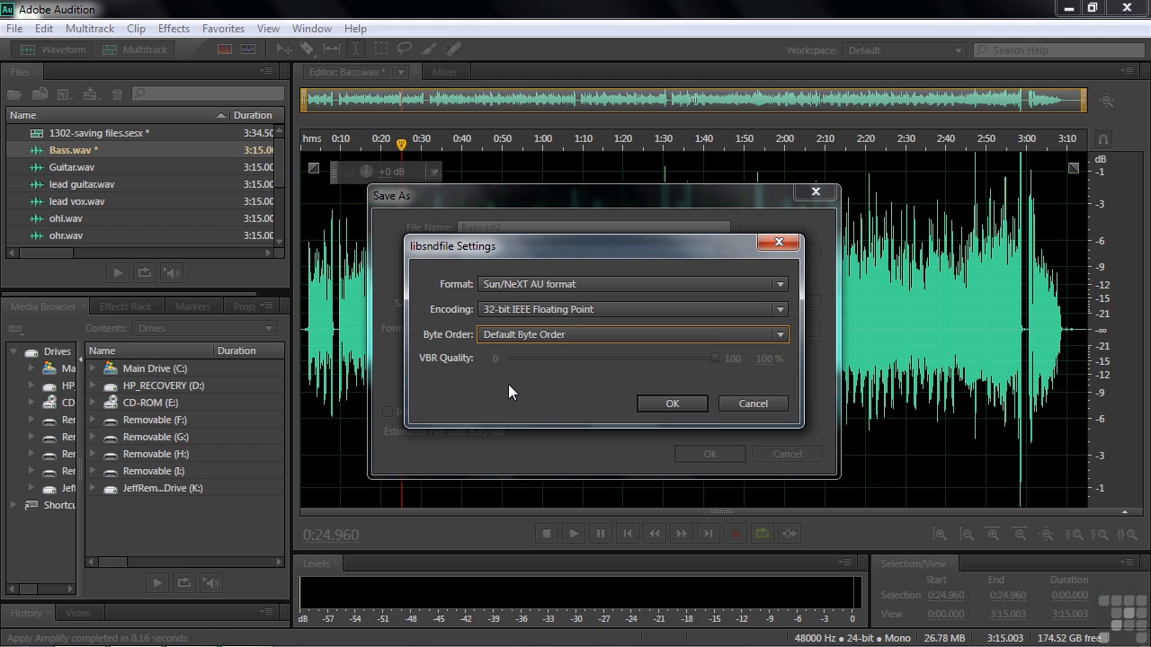
{"action": "left_click", "coordinate": [761, 407]}
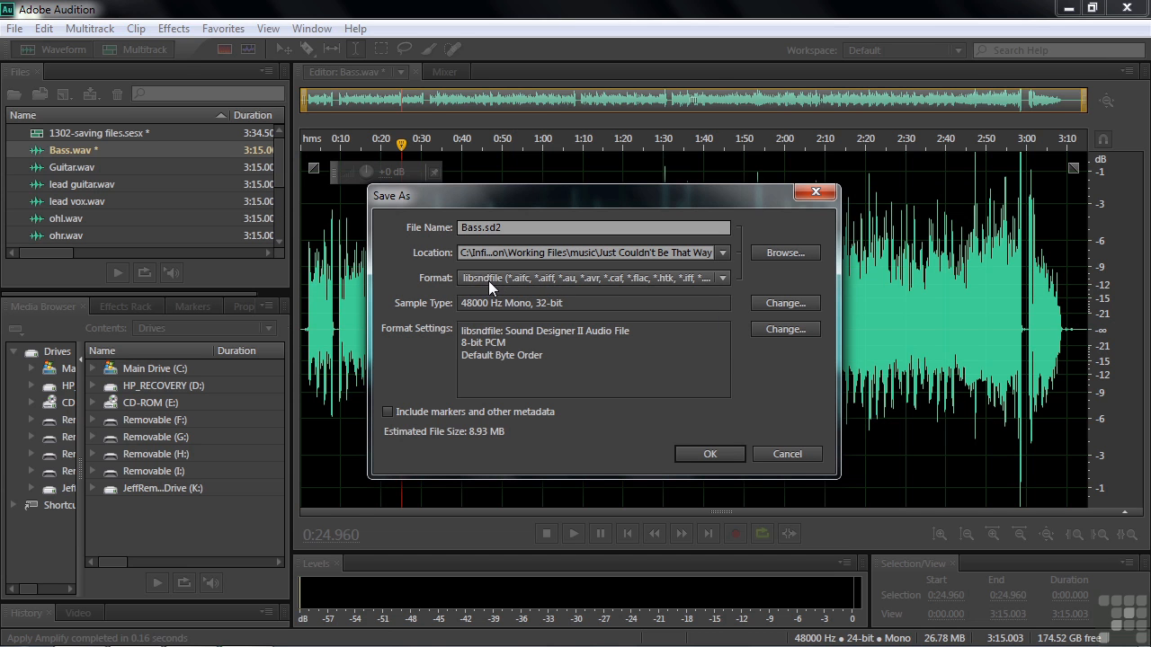
- Try Monkey's Audio (*.ape) as the save format, followed by FLAC Lossless File Format (*.flac)
{"action": "left_click", "coordinate": [720, 280]}
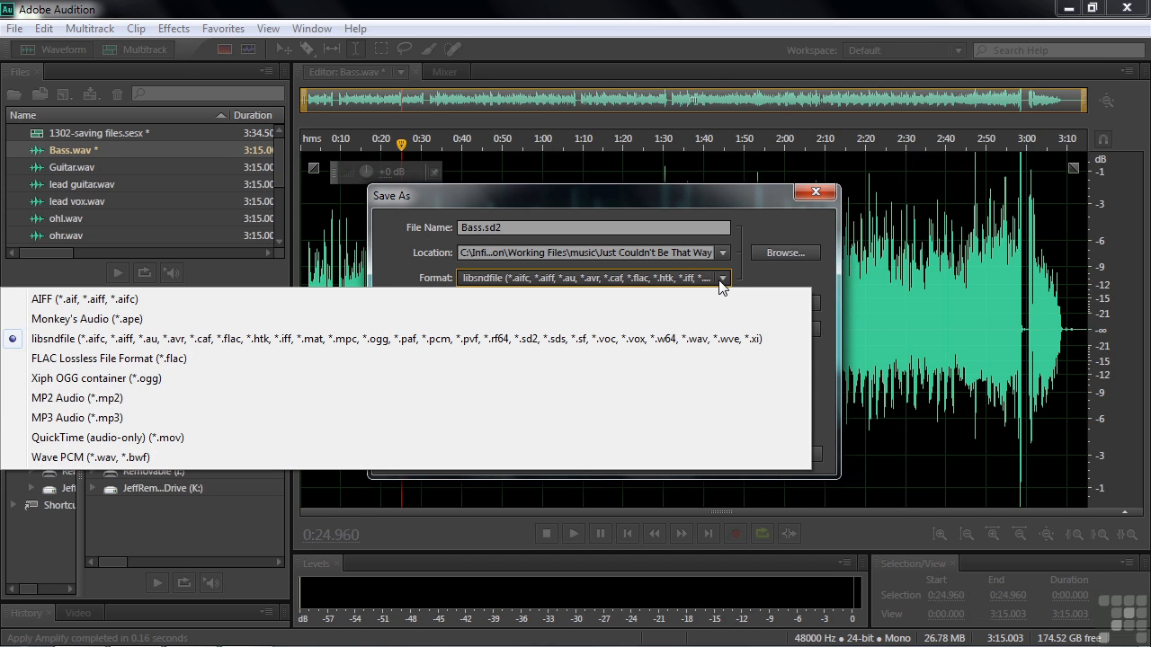
{"action": "left_click", "coordinate": [91, 322]}
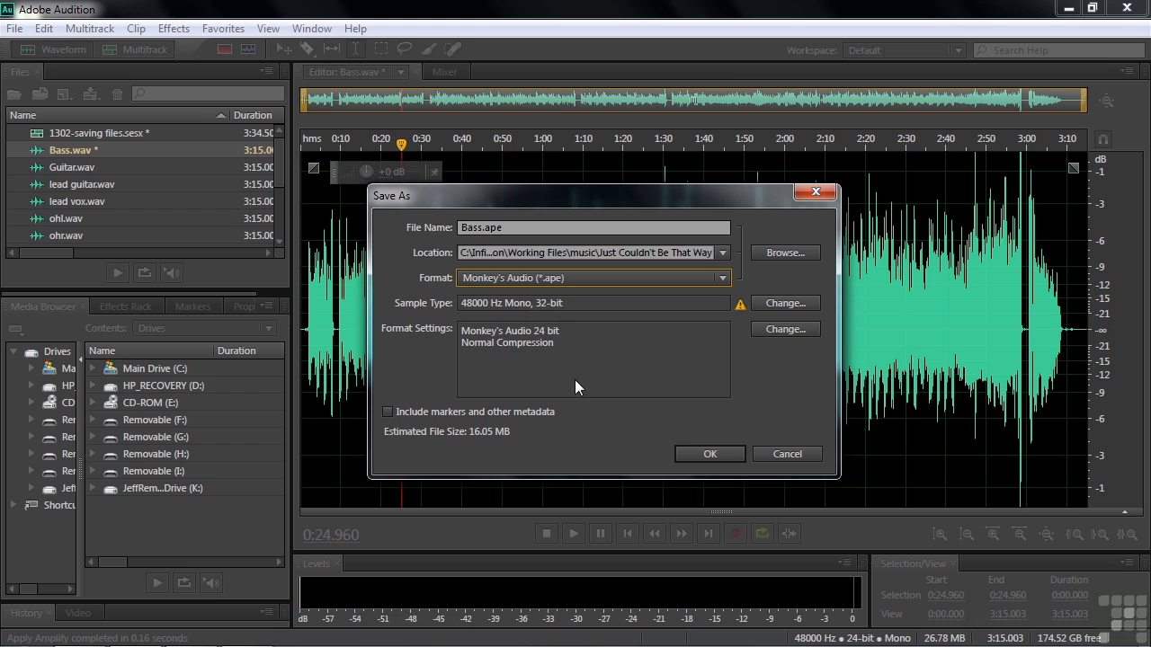
{"action": "mouse_move", "coordinate": [741, 307]}
{"action": "left_click", "coordinate": [722, 278]}
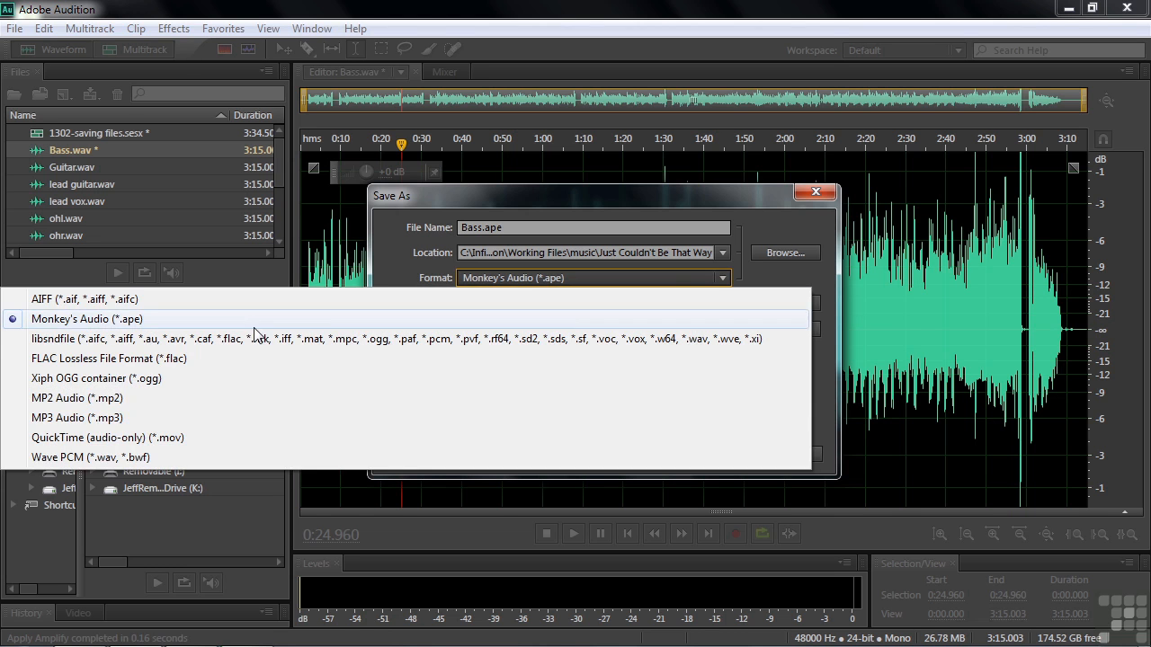
{"action": "left_click", "coordinate": [158, 358]}
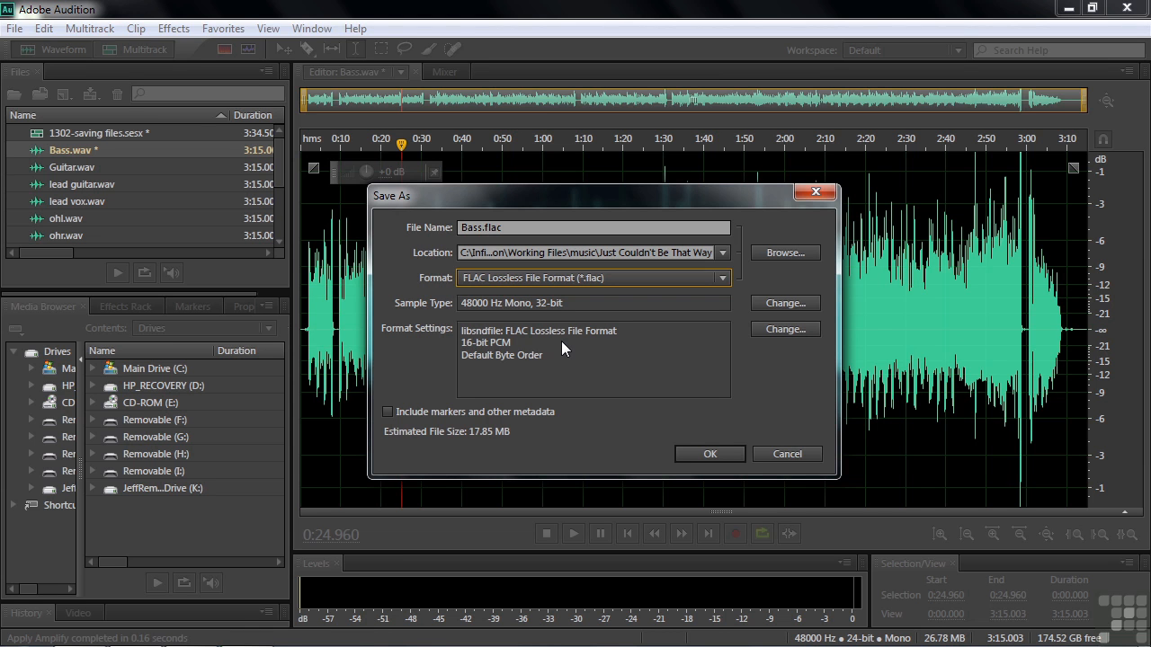
- Try AIFF (*.aif, *.aiff, *.aifc) as the save format, and settle on Wave PCM (*.wav, *.bwf)
{"action": "left_click", "coordinate": [723, 282]}
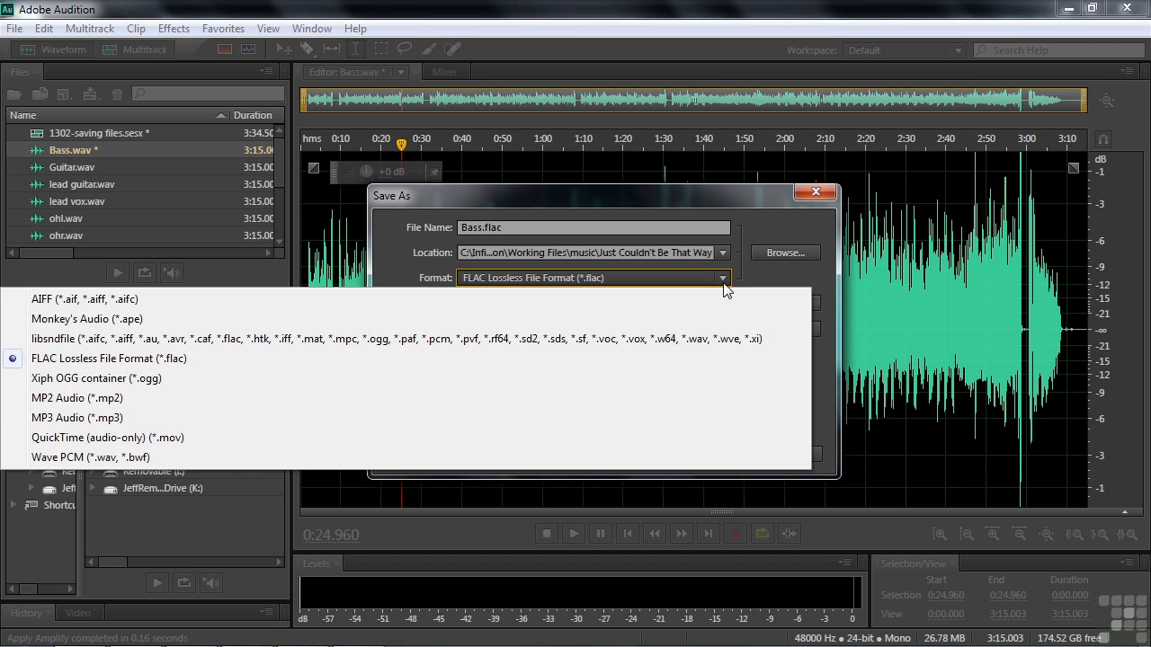
{"action": "left_click", "coordinate": [164, 298]}
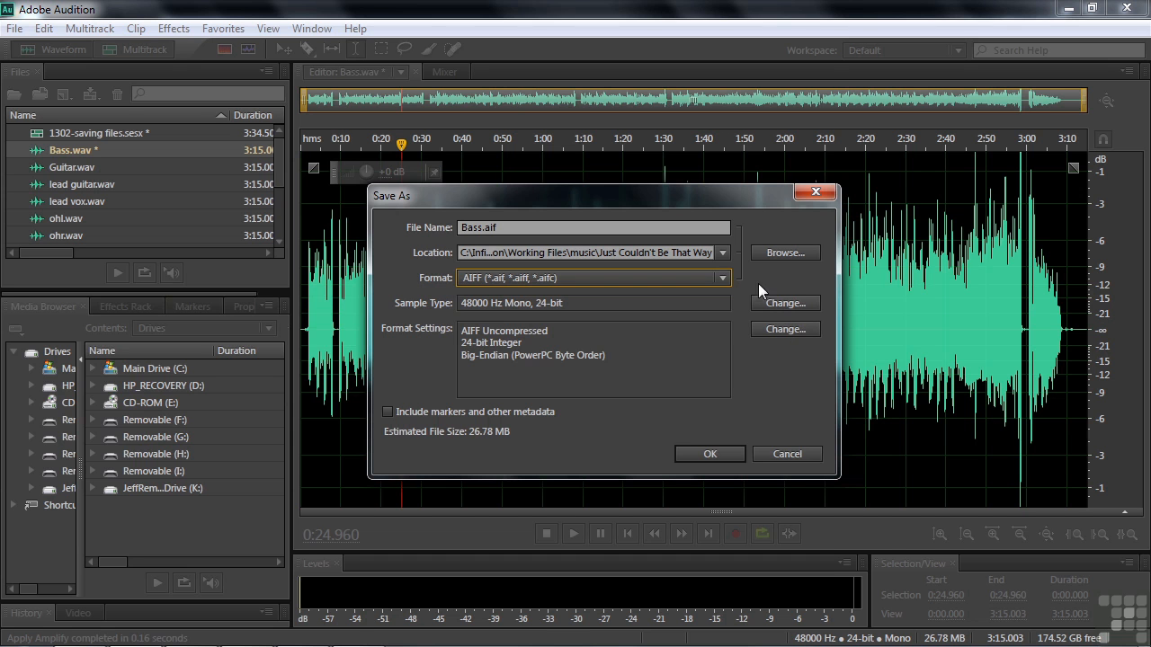
{"action": "left_click", "coordinate": [726, 278]}
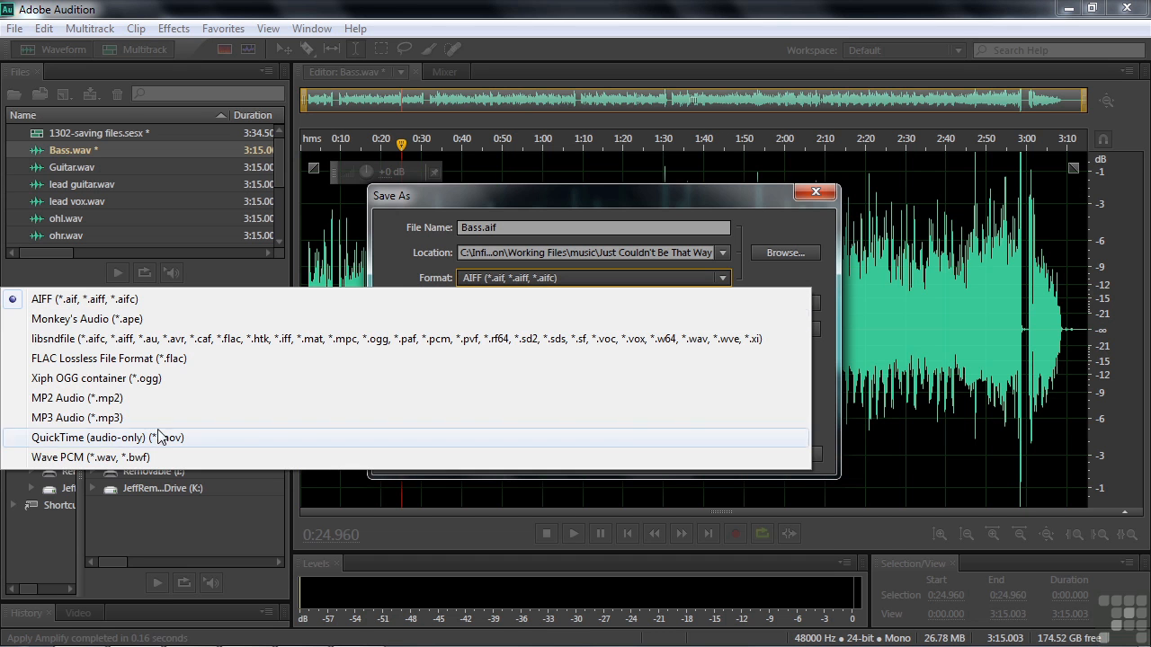
{"action": "left_click", "coordinate": [108, 458]}
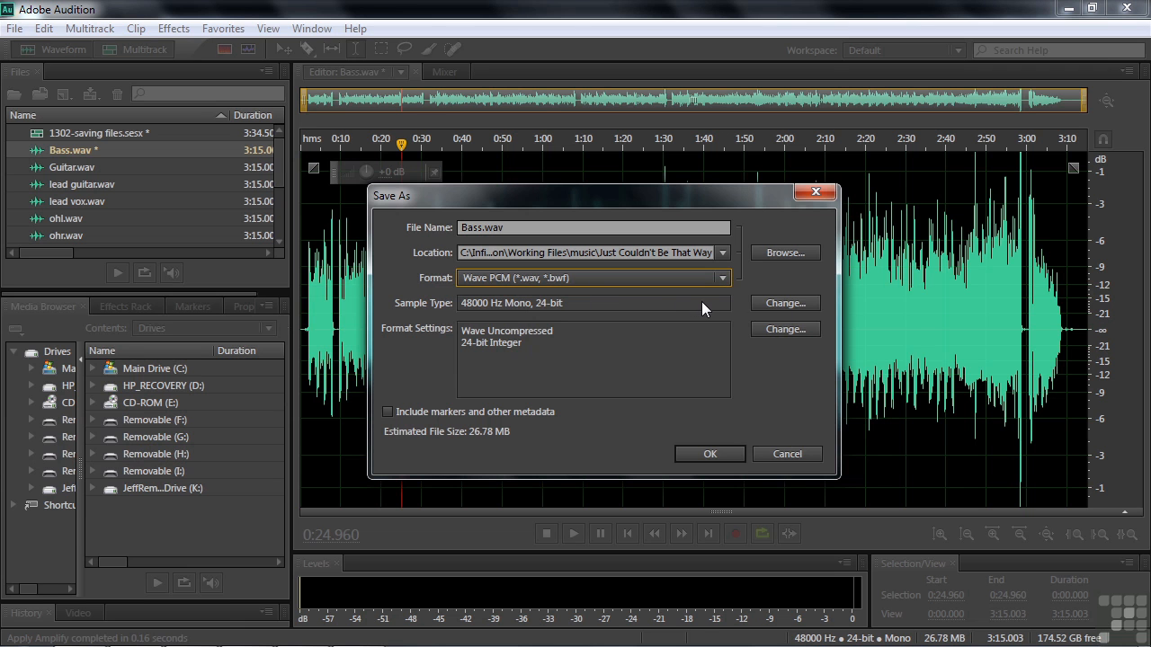
- Apply the Convert to 32-bit (IEEE Float) preset to the sample type of the Wave PCM save
{"action": "left_click", "coordinate": [778, 304]}
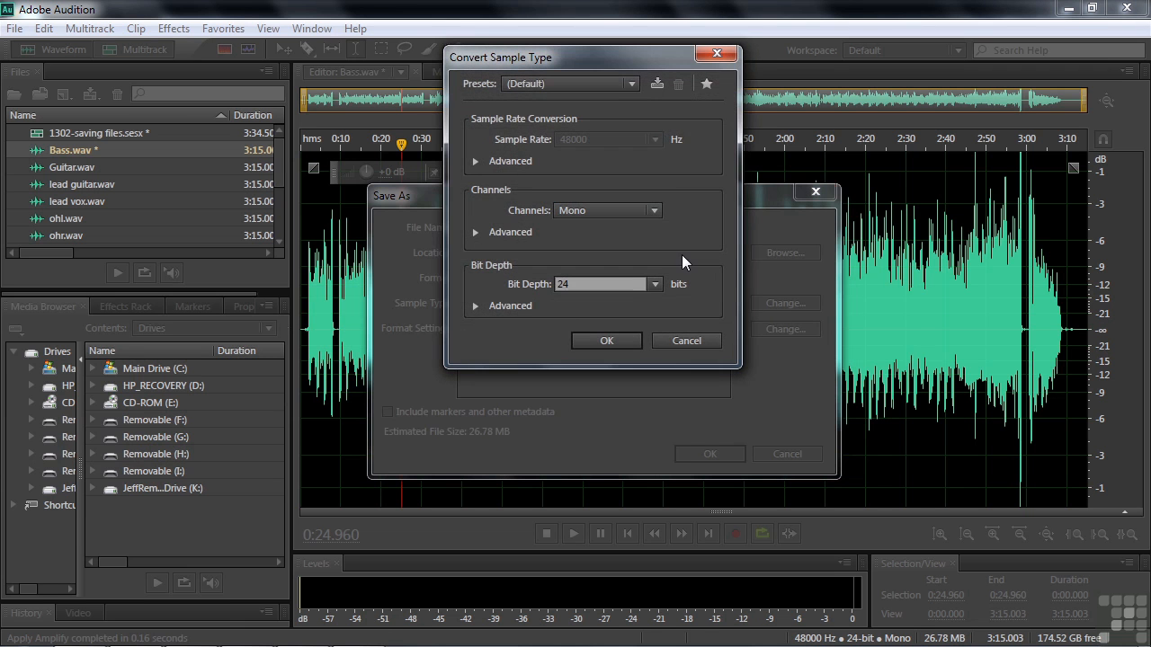
{"action": "left_click", "coordinate": [630, 83]}
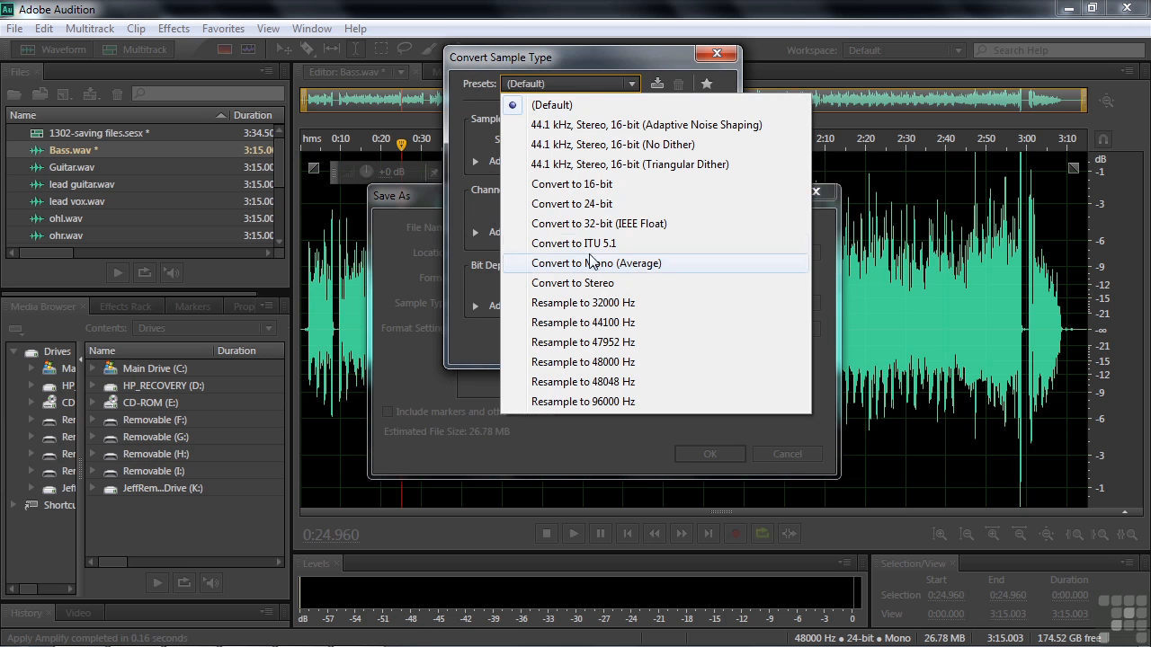
{"action": "left_click", "coordinate": [586, 223]}
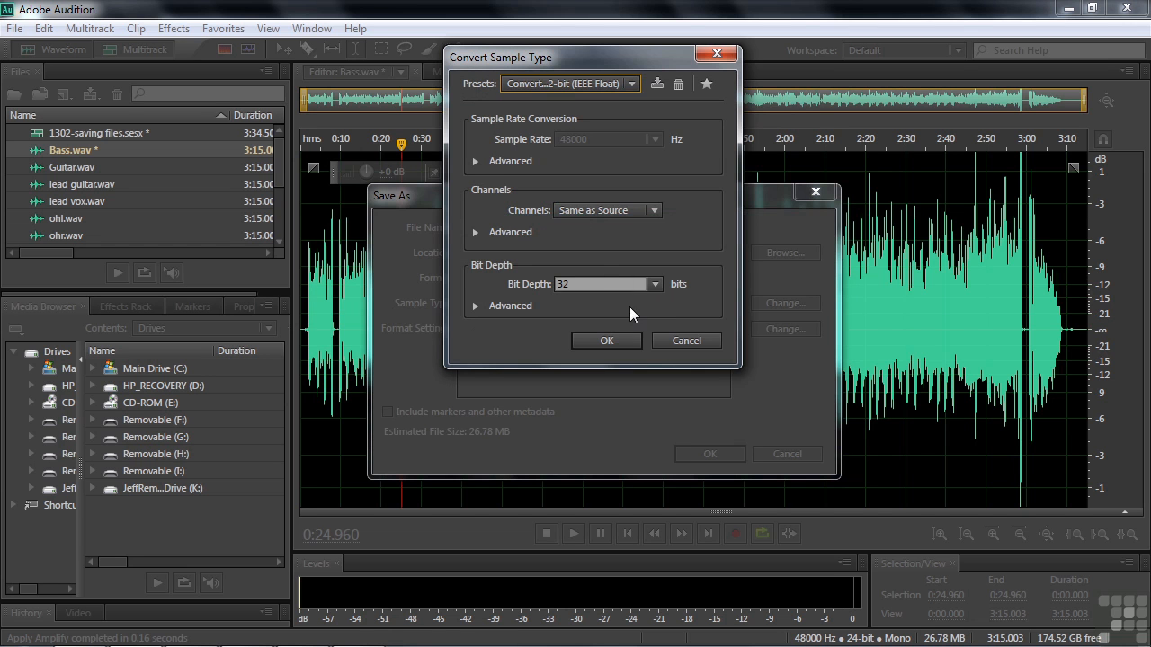
{"action": "left_click", "coordinate": [606, 341]}
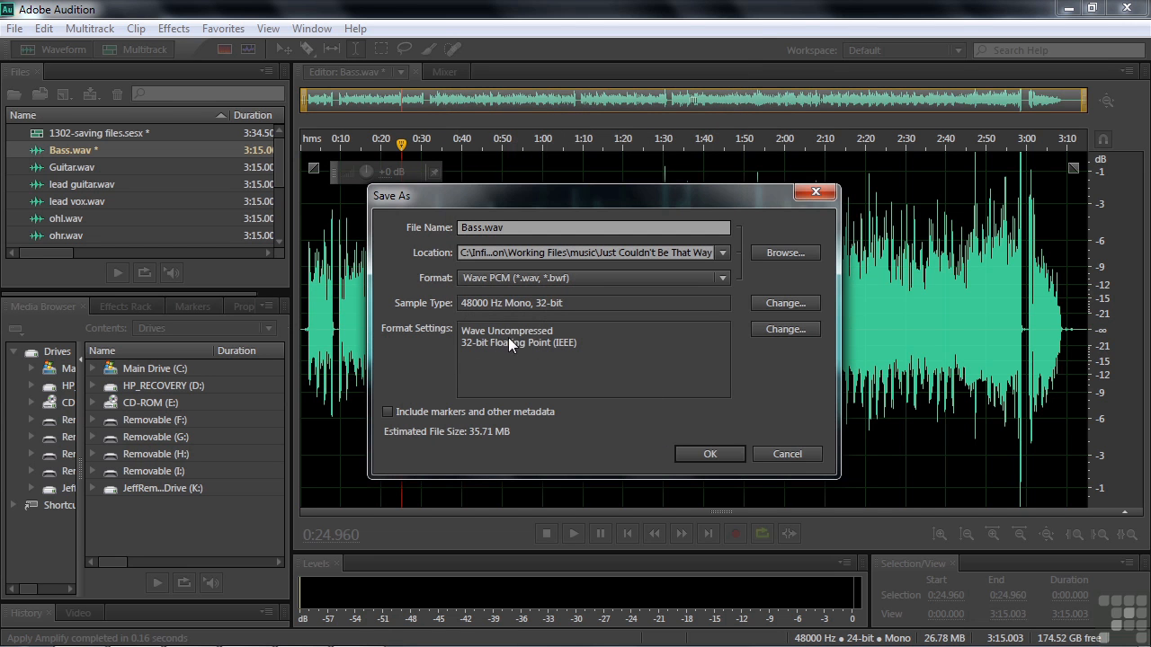
- Apply 32-bit Floating Point (IEEE) as the WAV sample type and RF64 Format for 4GB Plus Support in the format settings
{"action": "left_click", "coordinate": [785, 328]}
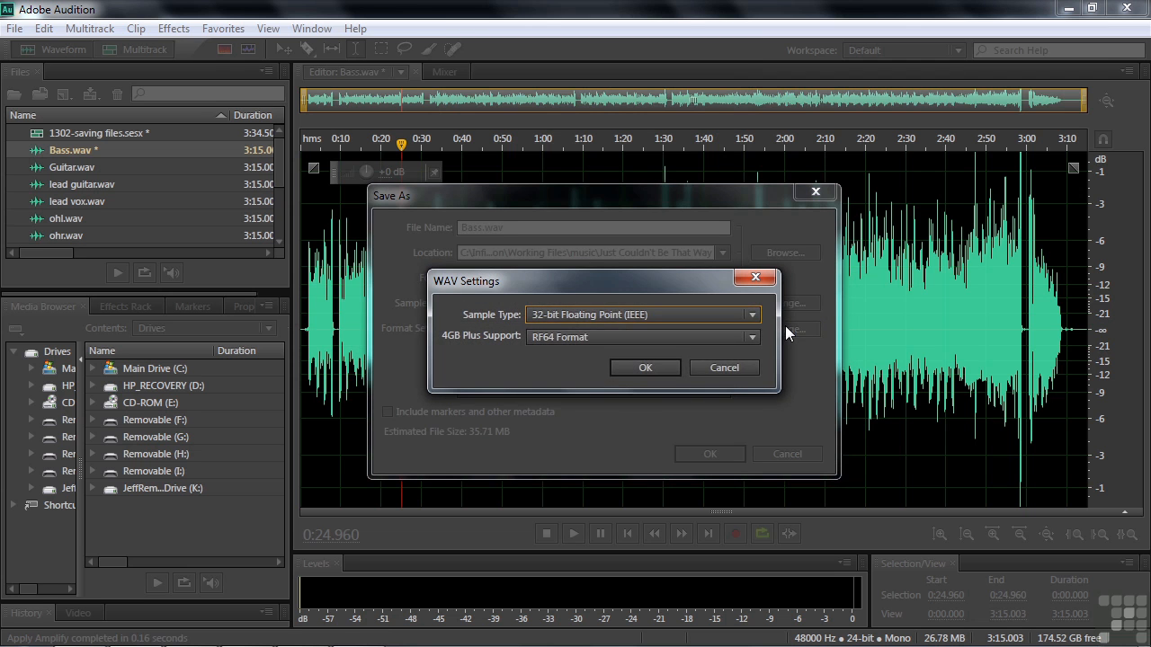
{"action": "left_click", "coordinate": [752, 315]}
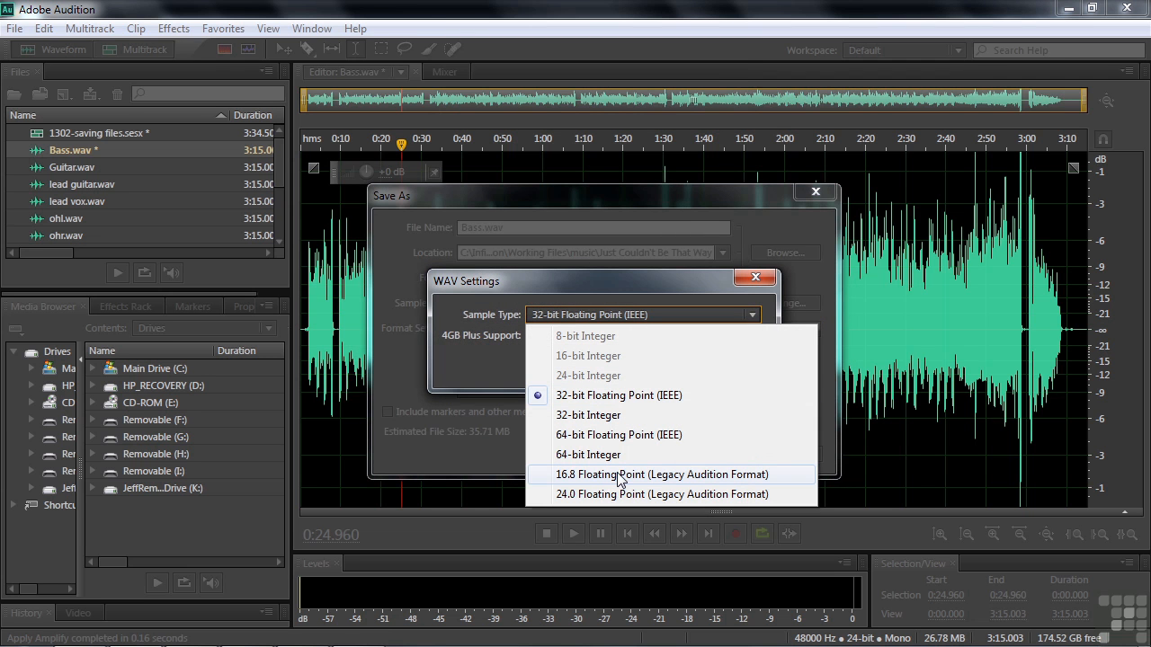
{"action": "left_click", "coordinate": [606, 397]}
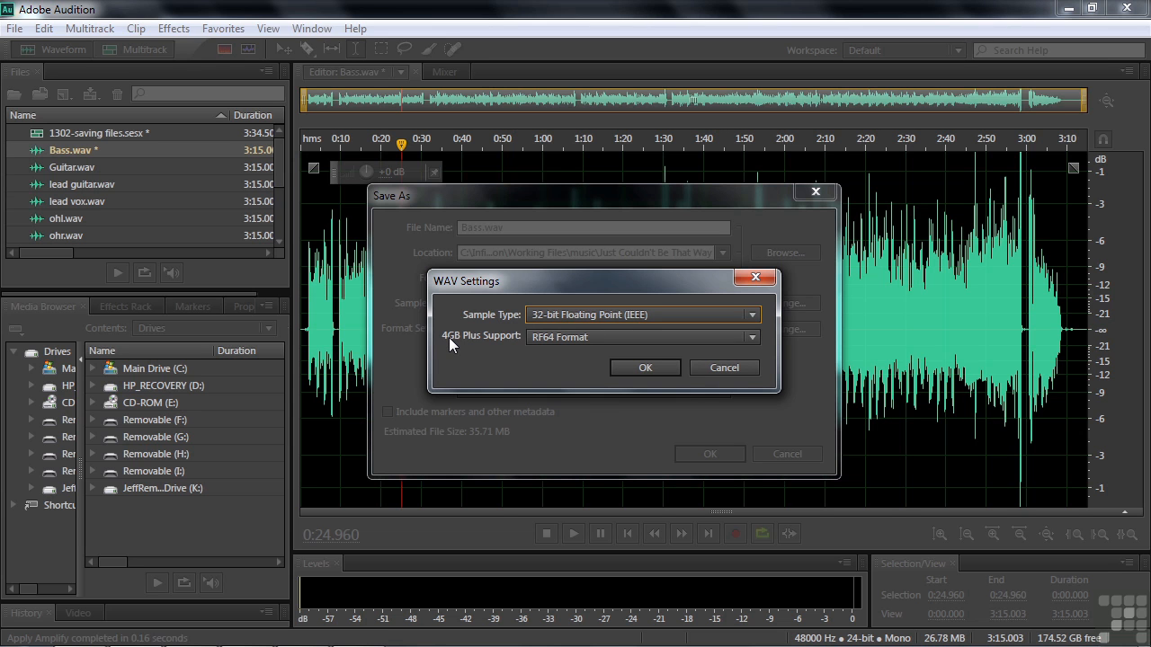
{"action": "left_click", "coordinate": [656, 338]}
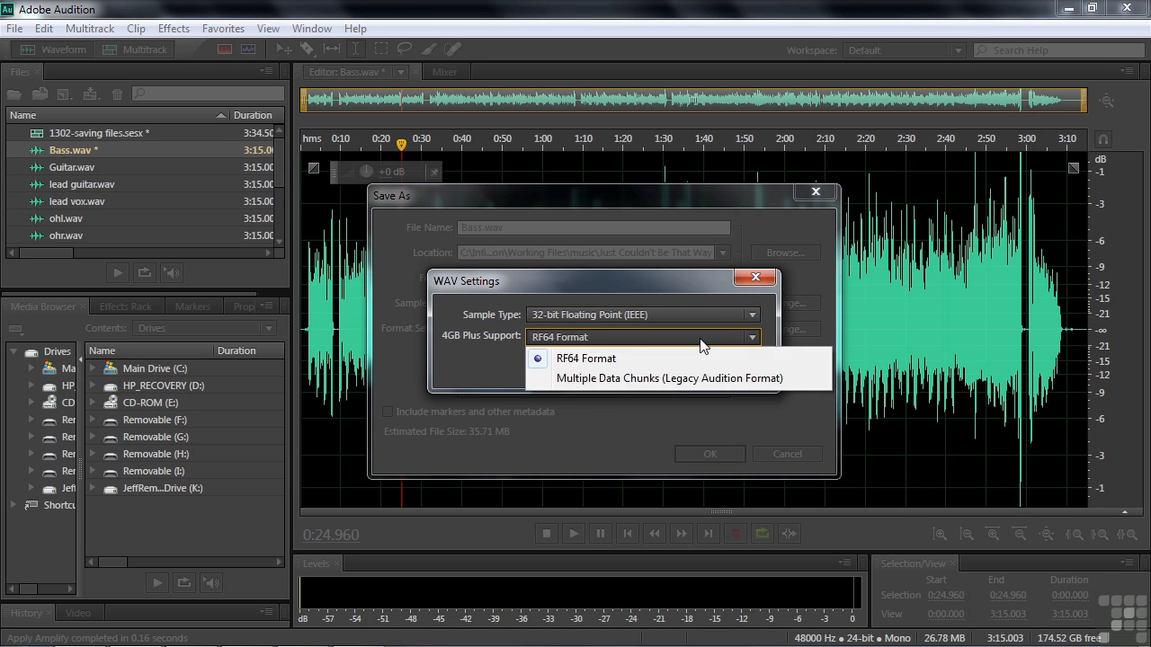
{"action": "left_click", "coordinate": [625, 360]}
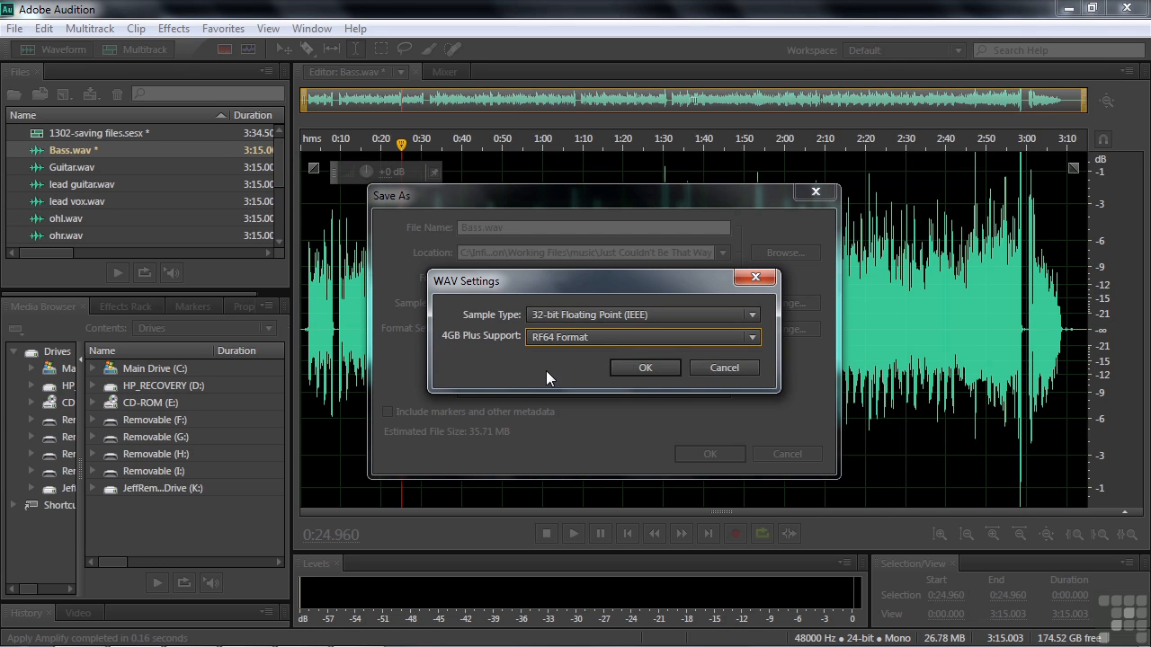
{"action": "left_click", "coordinate": [634, 364]}
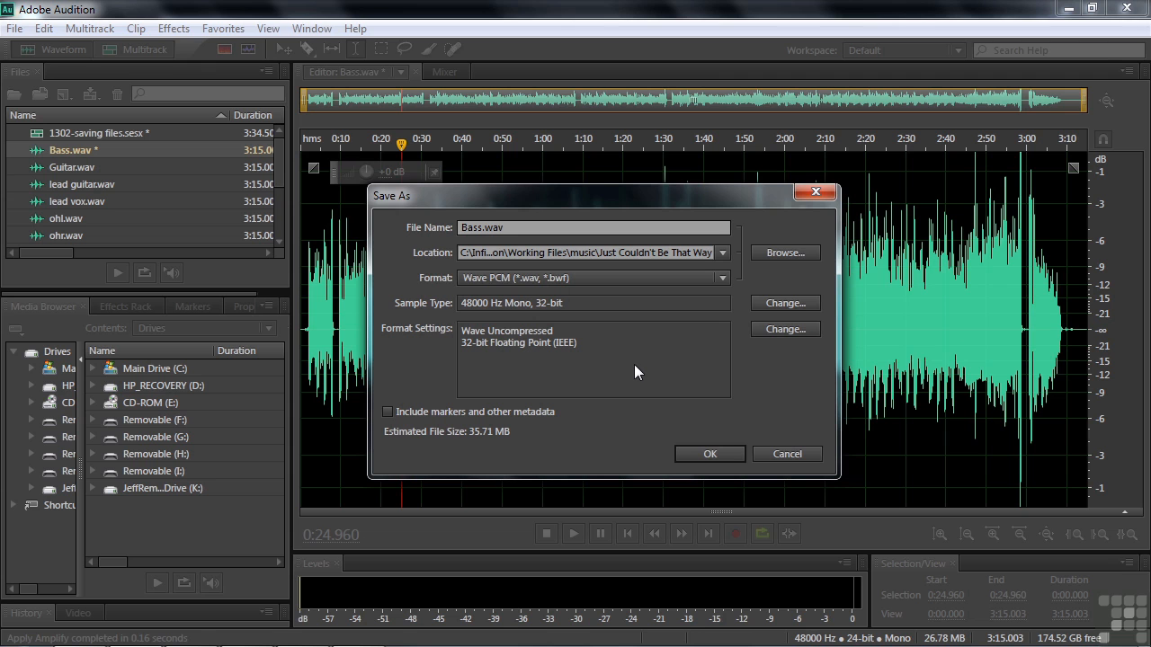